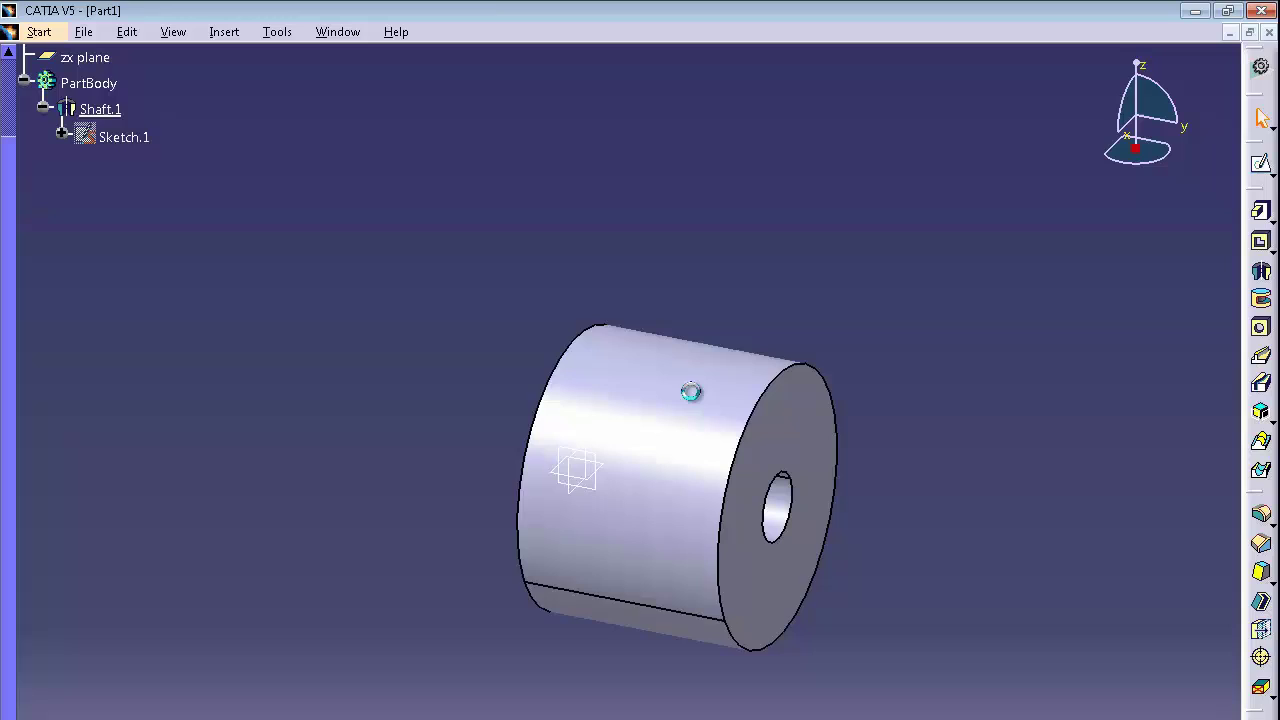
- Publish the Shaft.1 face under the name 'Face'
{"action": "left_click", "coordinate": [700, 399]}
{"action": "middle_click_drag", "start_coordinate": [703, 399], "coordinate": [606, 349]}
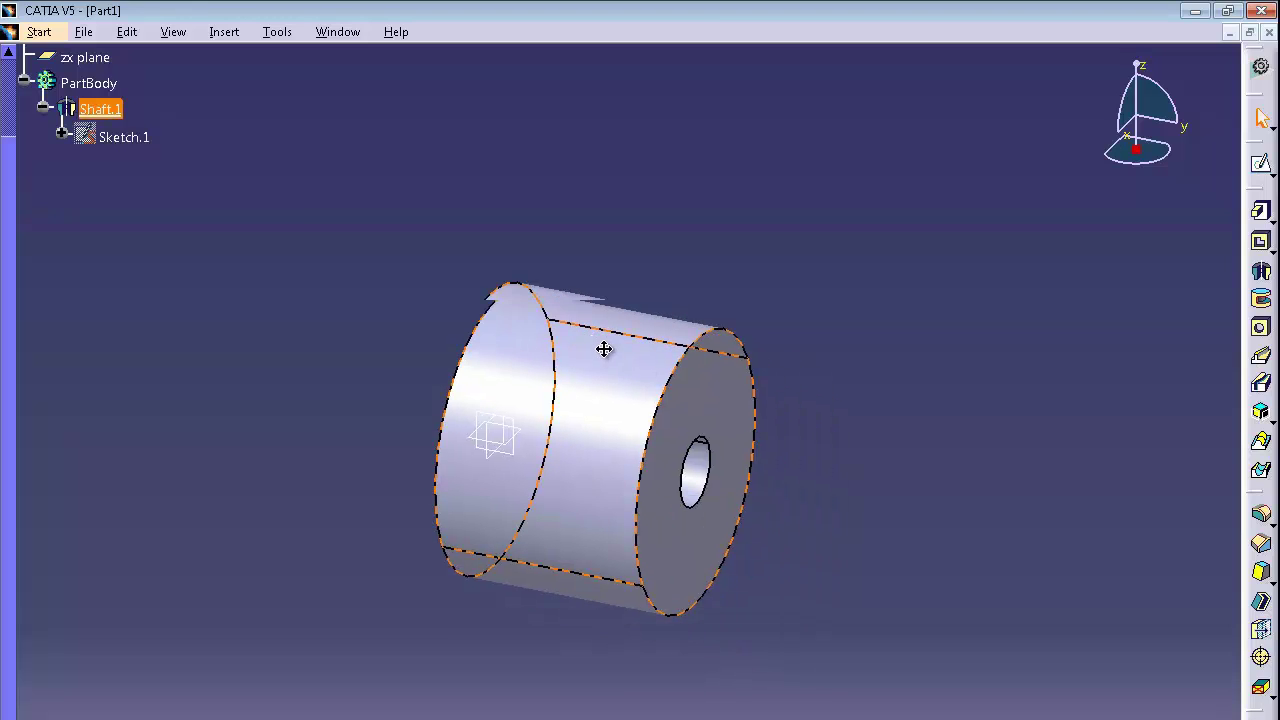
{"action": "left_click", "coordinate": [277, 32]}
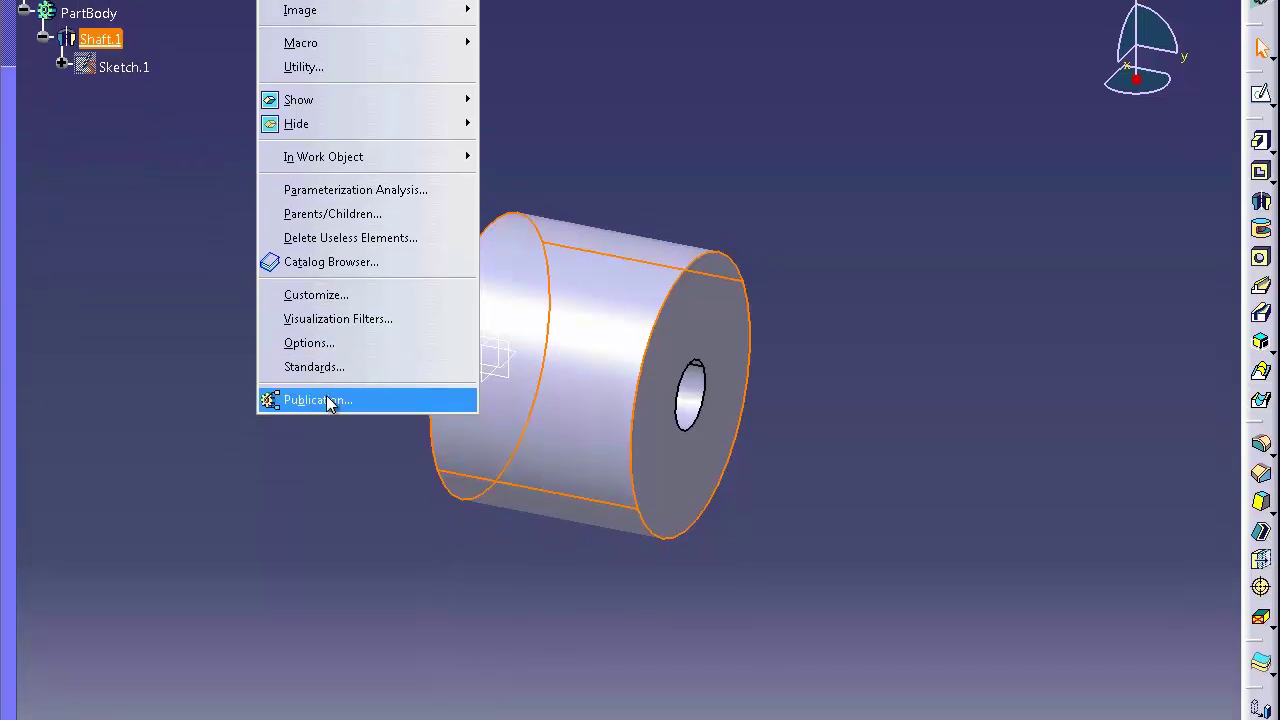
{"action": "left_click", "coordinate": [326, 400]}
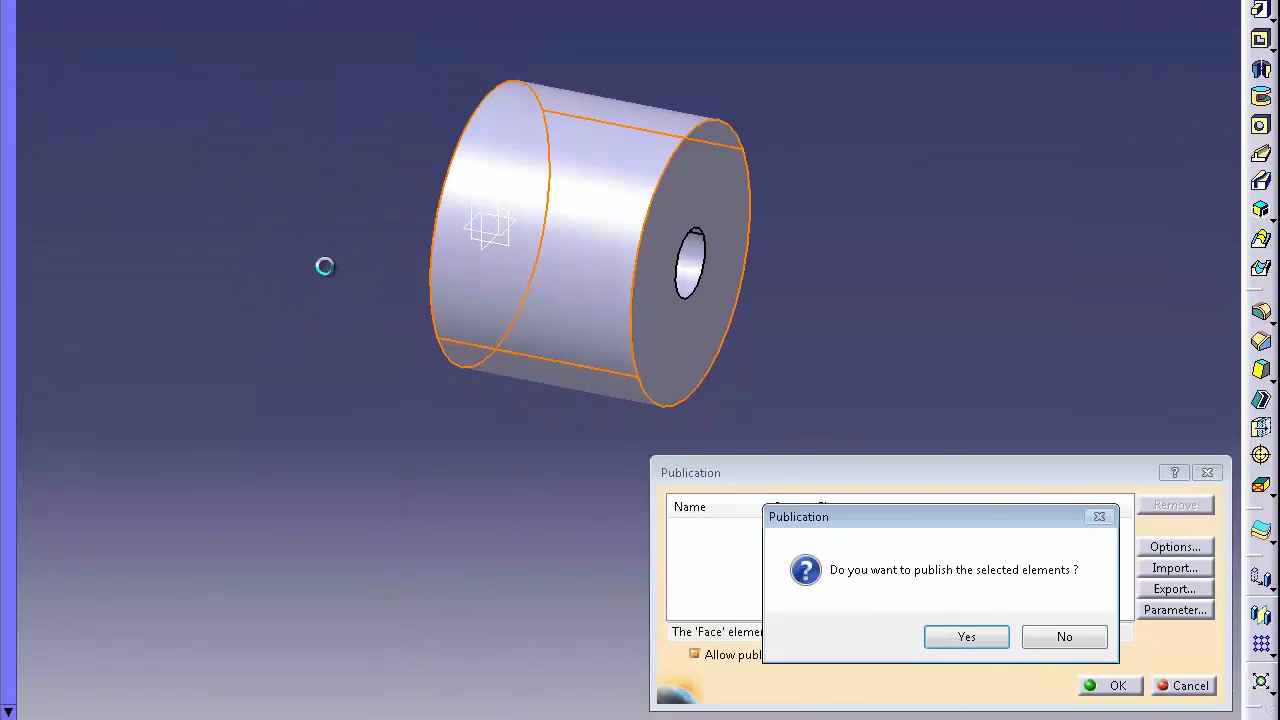
{"action": "left_click", "coordinate": [966, 571]}
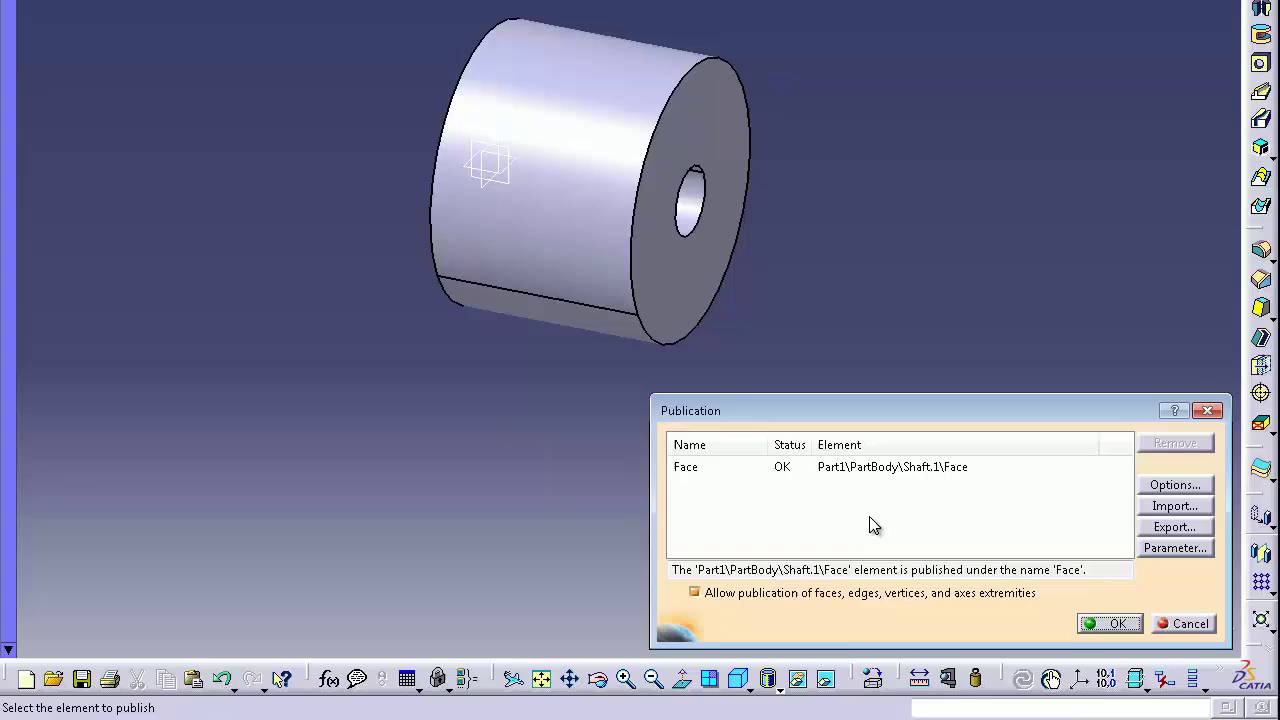
{"action": "left_click", "coordinate": [1108, 624]}
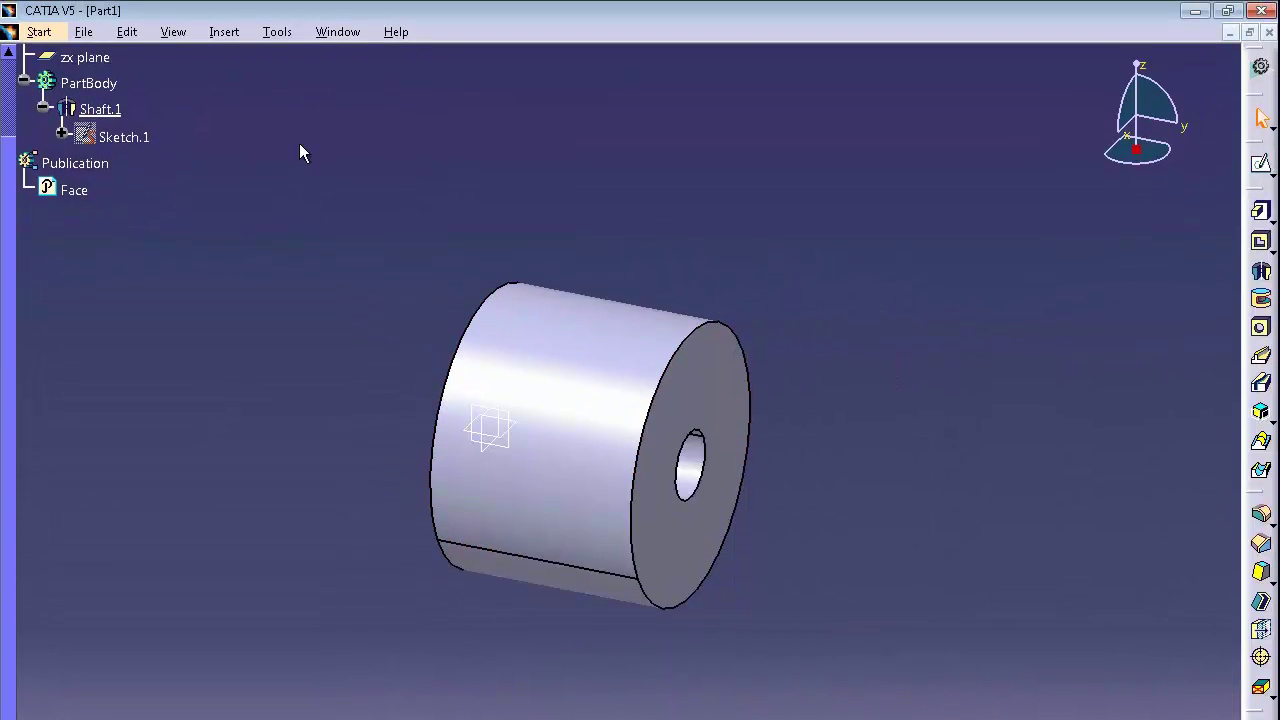
- Rename the 30mm Length.6 sketch parameter to DS_thickness in the Formulas editor
{"action": "left_click", "coordinate": [271, 34]}
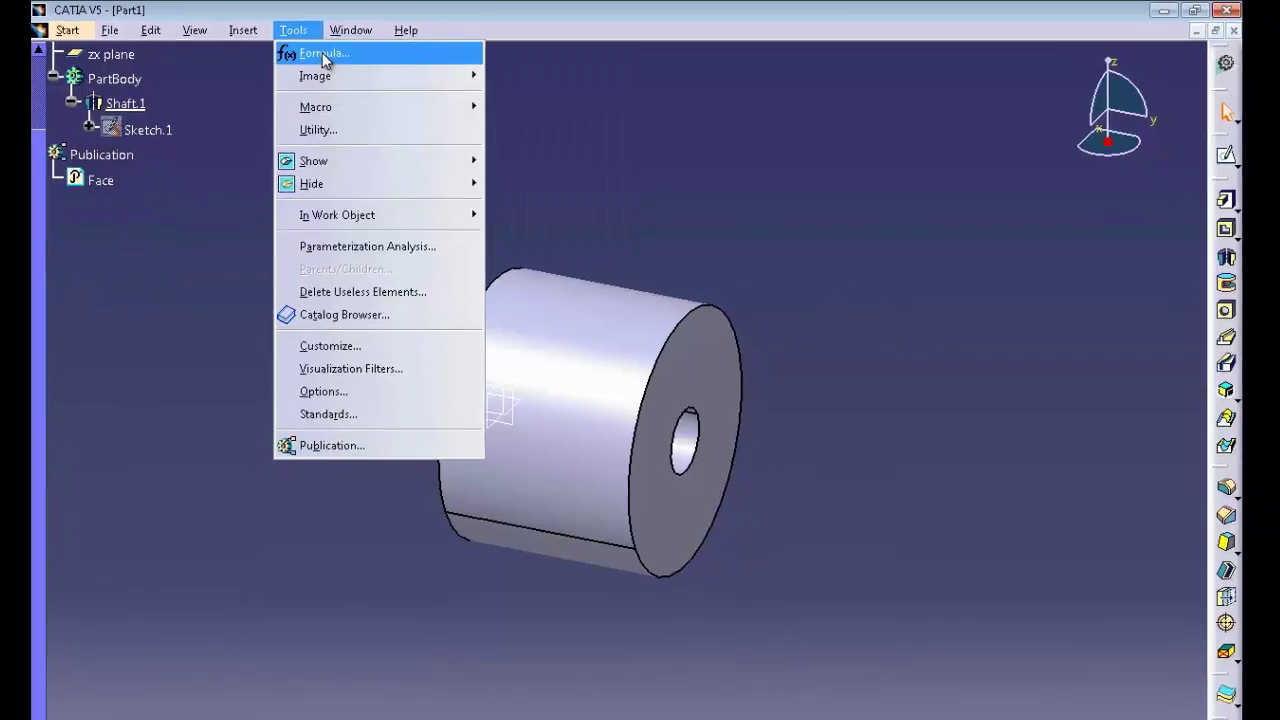
{"action": "left_click", "coordinate": [307, 54]}
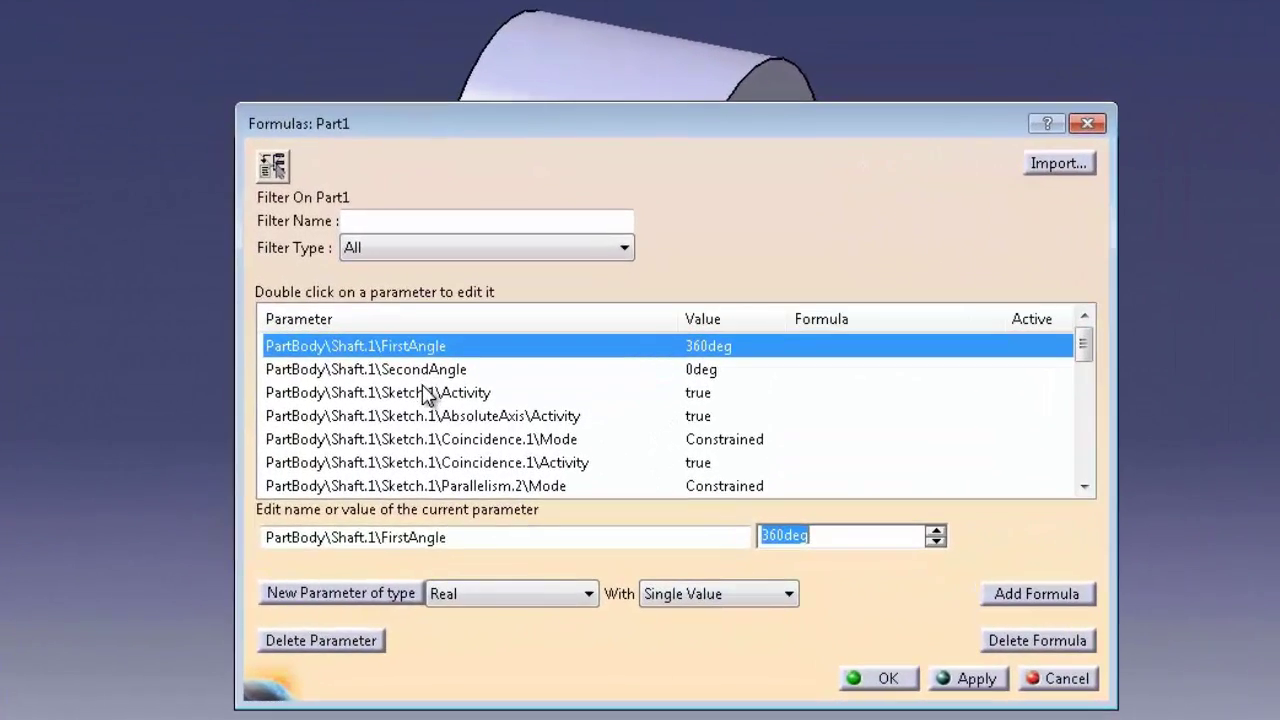
{"action": "left_click", "coordinate": [1085, 352]}
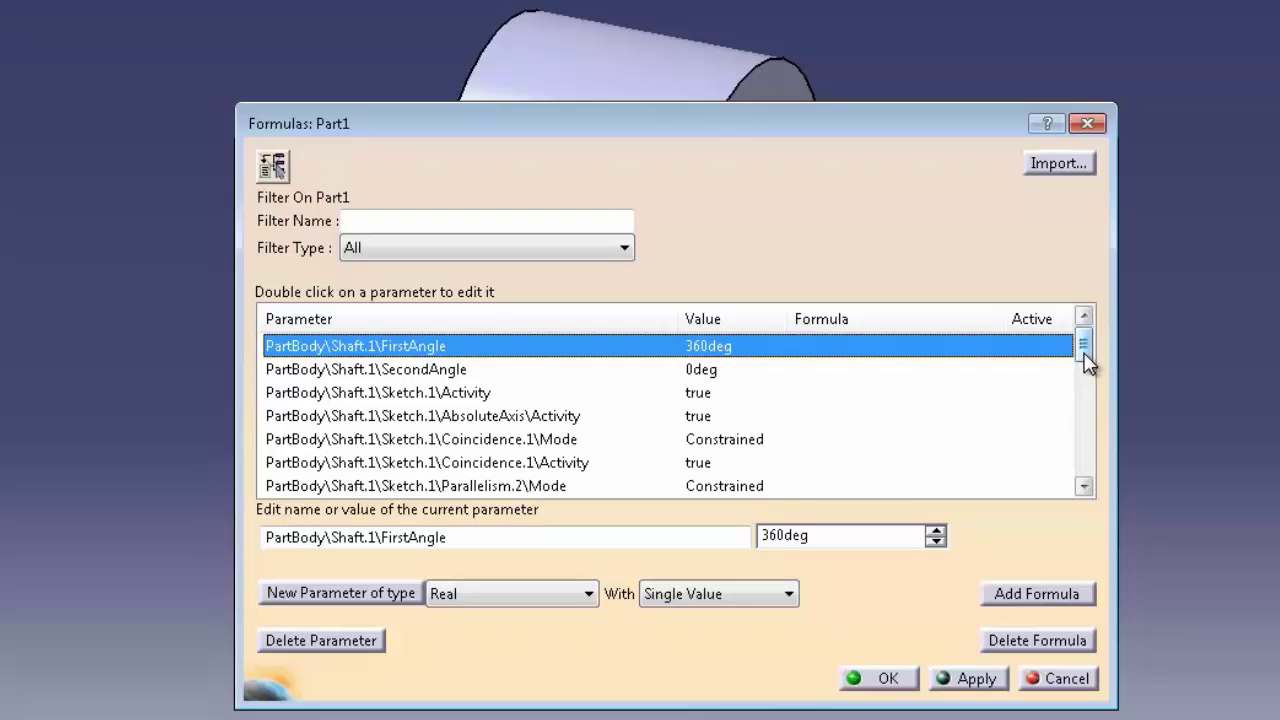
{"action": "left_click_drag", "start_coordinate": [1085, 351], "coordinate": [1100, 434]}
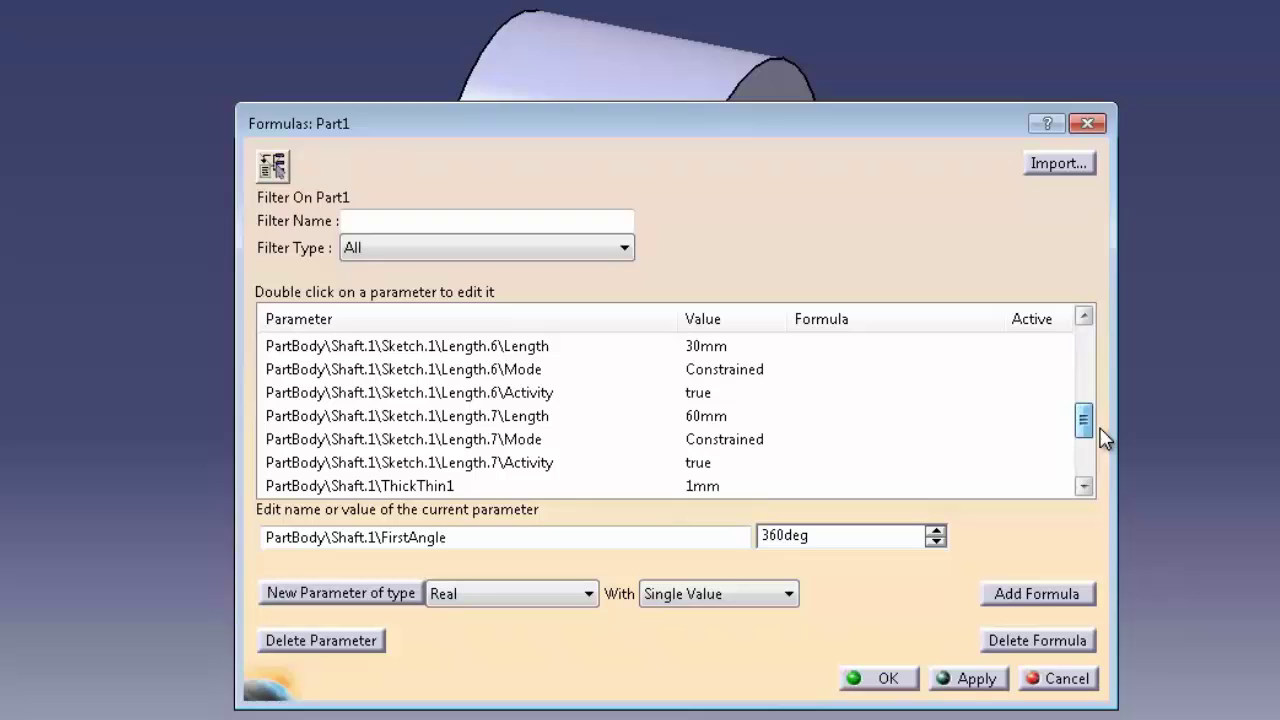
{"action": "left_click", "coordinate": [516, 349]}
{"action": "left_click_drag", "start_coordinate": [572, 538], "coordinate": [196, 528]}
{"action": "type", "text": "DS_t"}
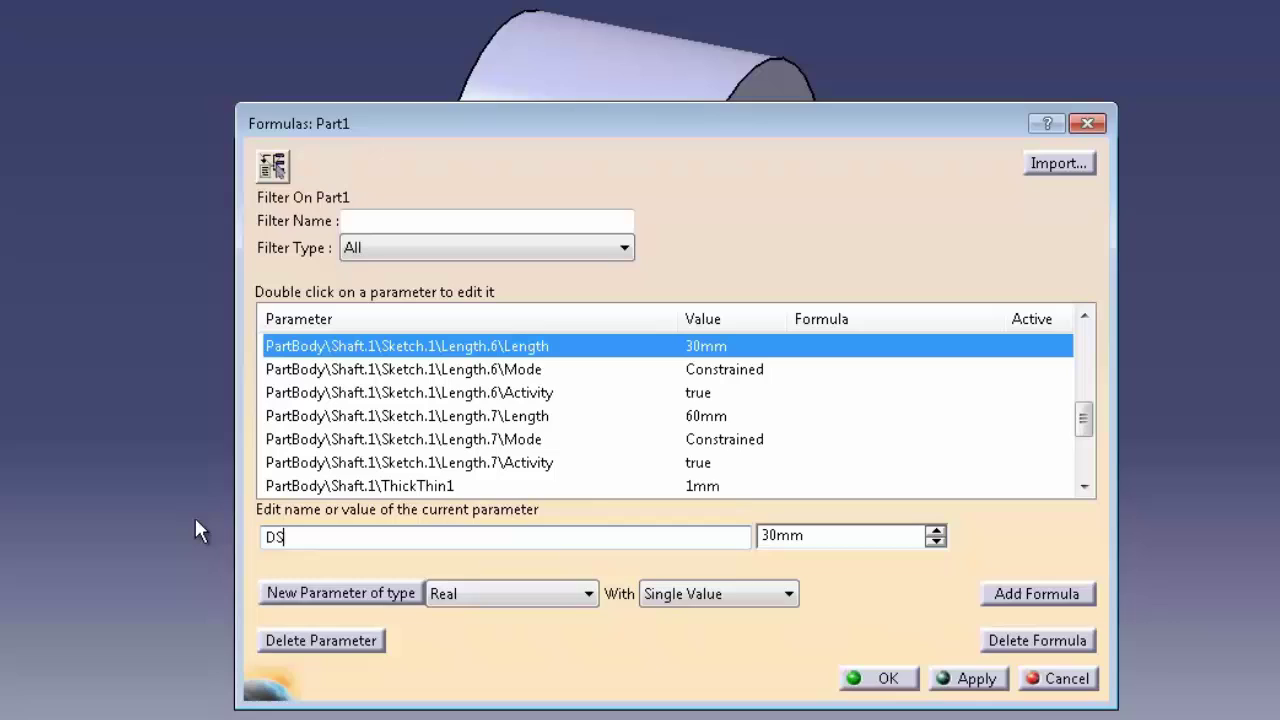
{"action": "type", "text": "hickness"}
{"action": "left_click", "coordinate": [967, 678]}
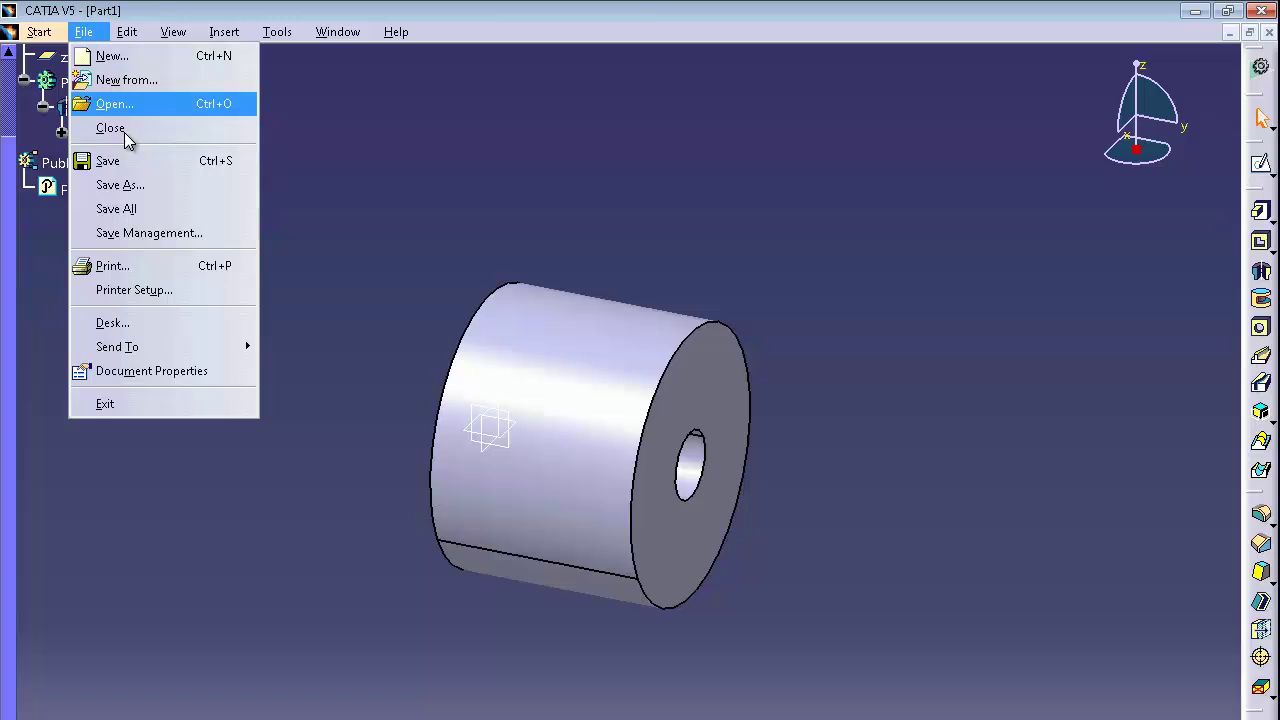
- Save the part to the Desktop as catia_cyclinder_2013.CATPart
{"action": "left_click", "coordinate": [133, 188]}
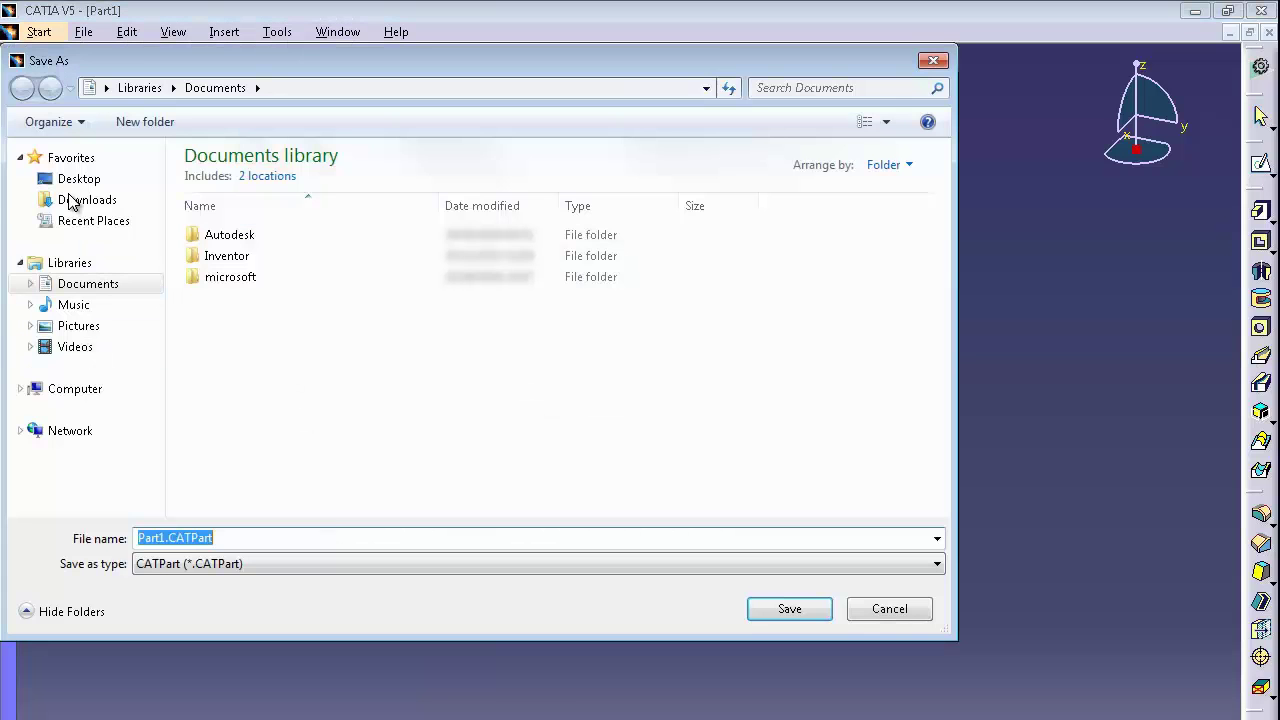
{"action": "left_click", "coordinate": [77, 183]}
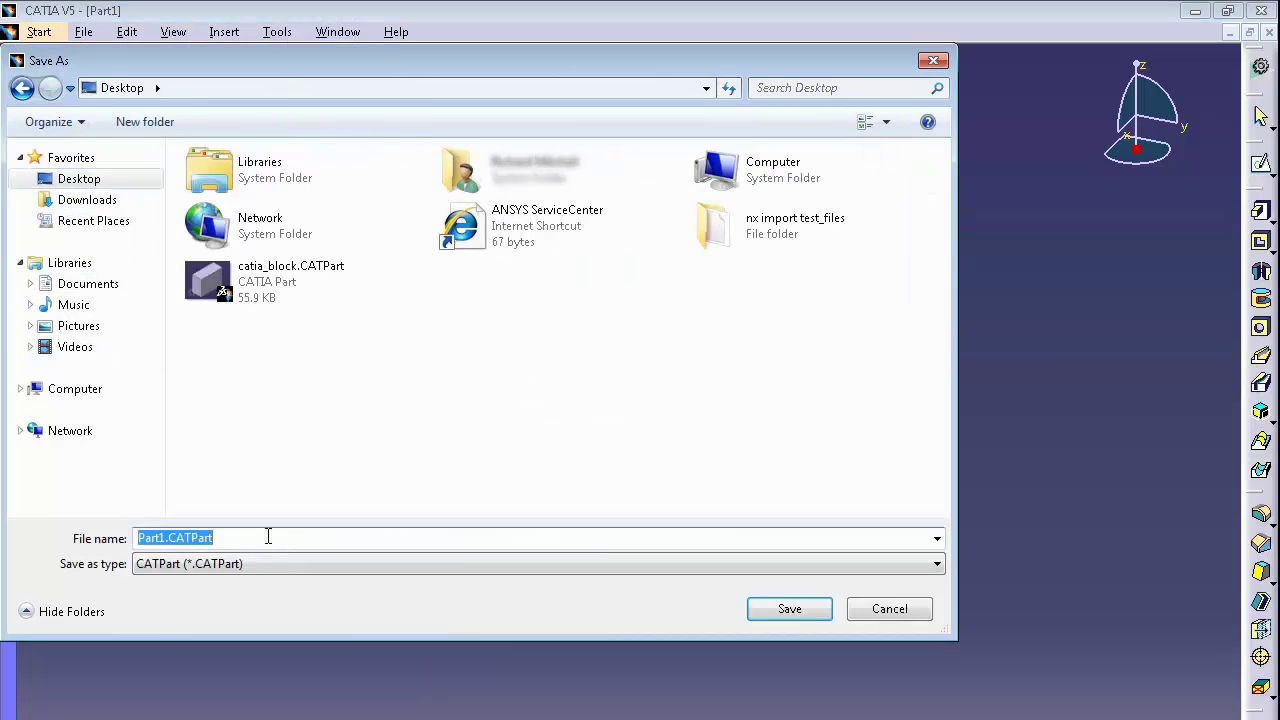
{"action": "type", "text": "catia_cyclinder_2013"}
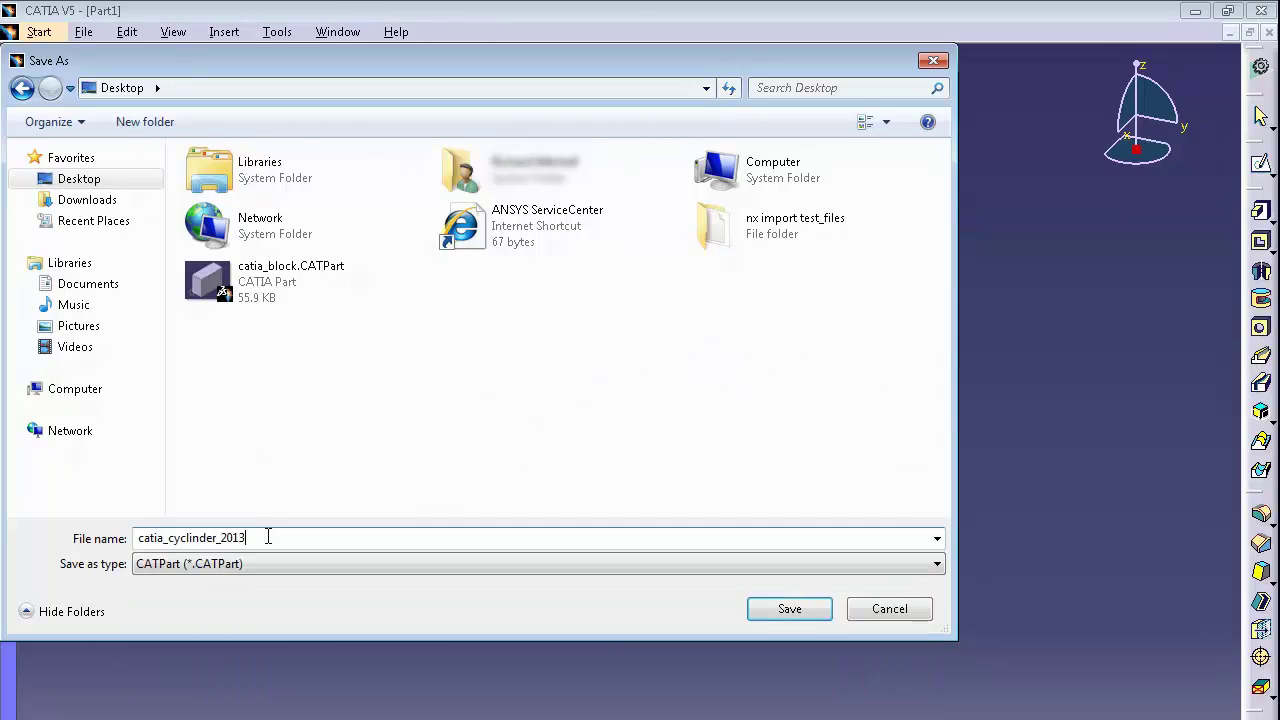
{"action": "key", "text": "Return"}
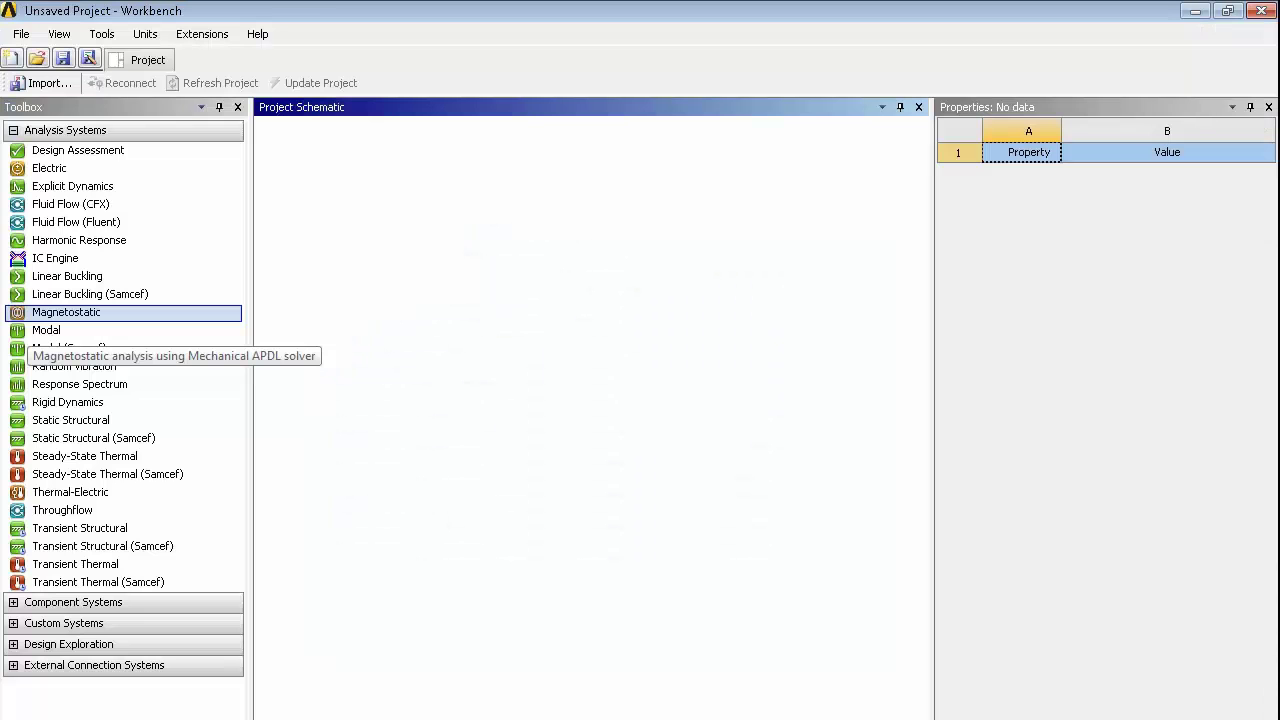
- Add a Static Structural system and import catia_cyclinder_2013.CATPart as its geometry
{"action": "left_click", "coordinate": [64, 425]}
{"action": "left_click_drag", "start_coordinate": [45, 430], "coordinate": [330, 224]}
{"action": "left_click", "coordinate": [364, 240]}
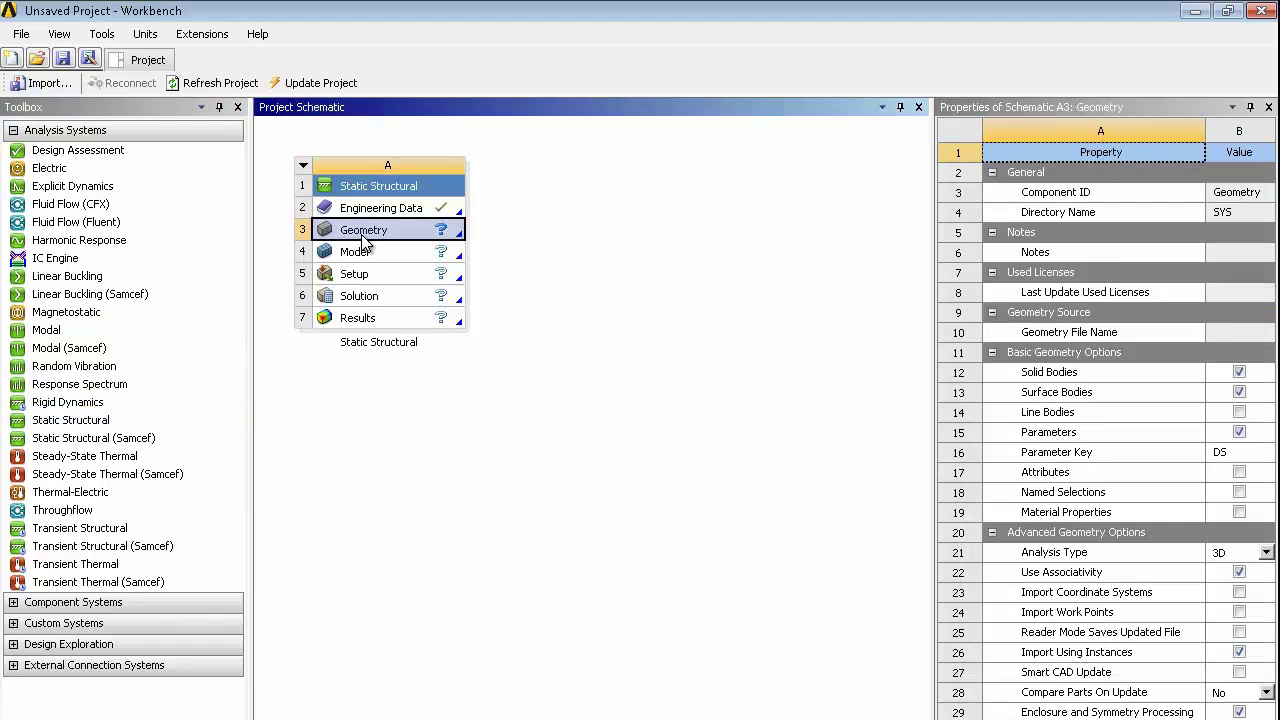
{"action": "right_click", "coordinate": [364, 240]}
{"action": "mouse_move", "coordinate": [457, 268]}
{"action": "left_click", "coordinate": [600, 271]}
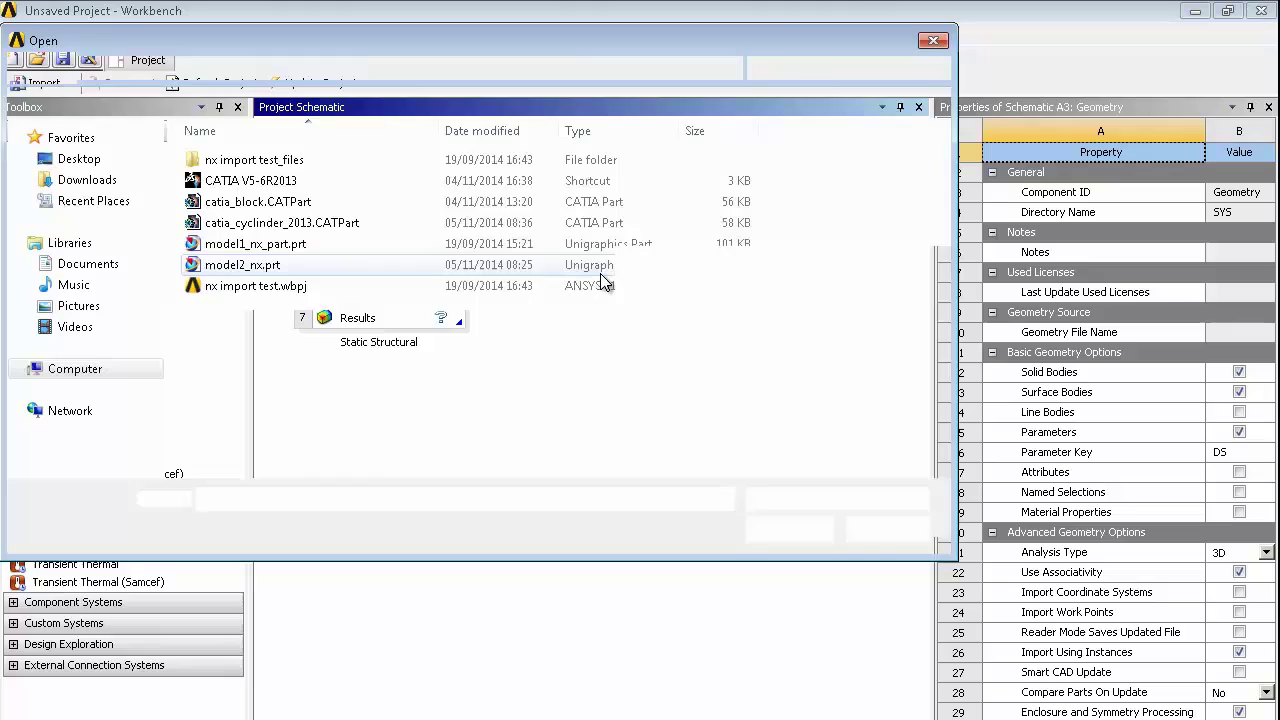
{"action": "left_click", "coordinate": [258, 224]}
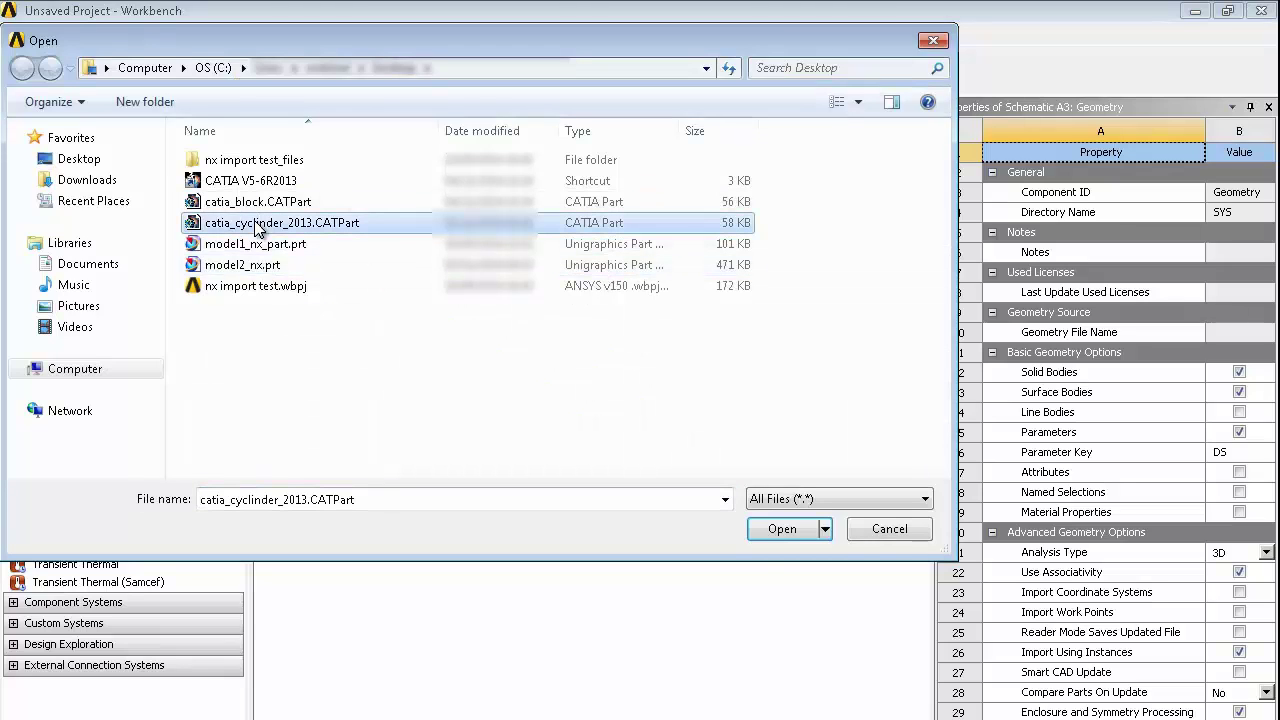
{"action": "left_click", "coordinate": [778, 530]}
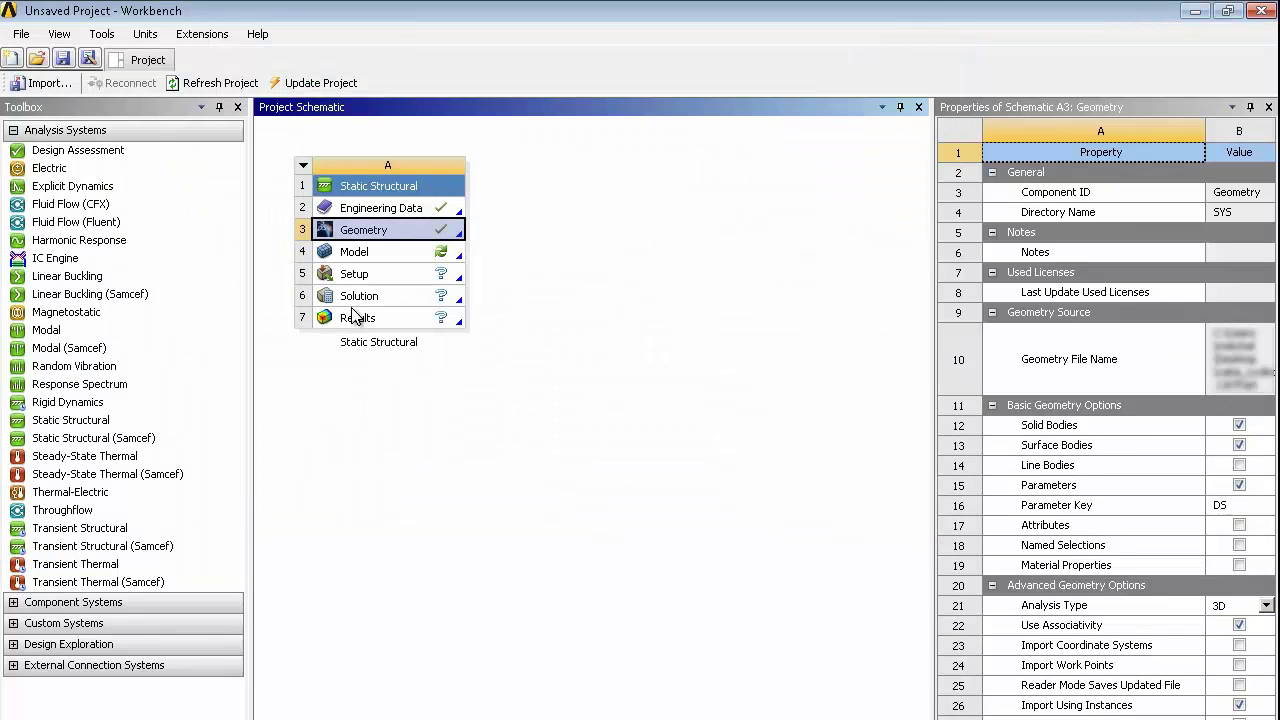
- Turn on Named Selections import with the key set to 'face'
{"action": "left_click", "coordinate": [1239, 546]}
{"action": "left_click", "coordinate": [1228, 566]}
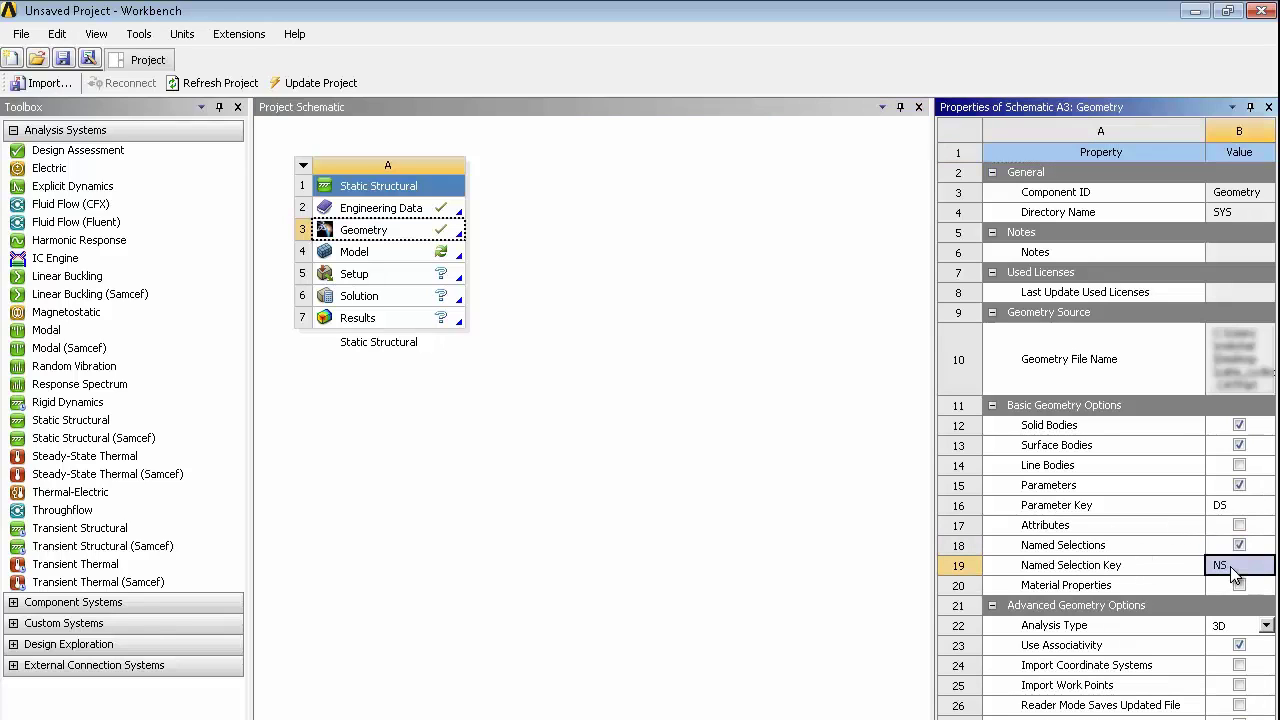
{"action": "left_click", "coordinate": [1227, 566]}
{"action": "type", "text": "face"}
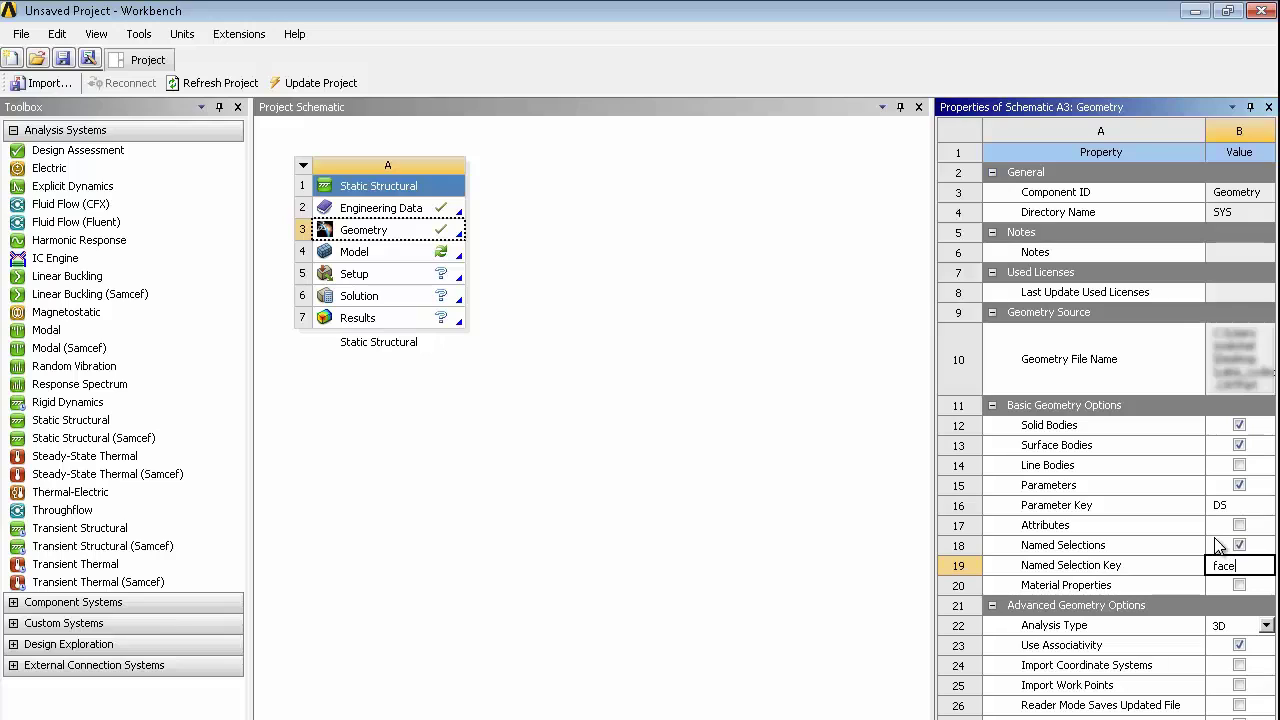
{"action": "key", "text": "Return"}
{"action": "left_click", "coordinate": [420, 370]}
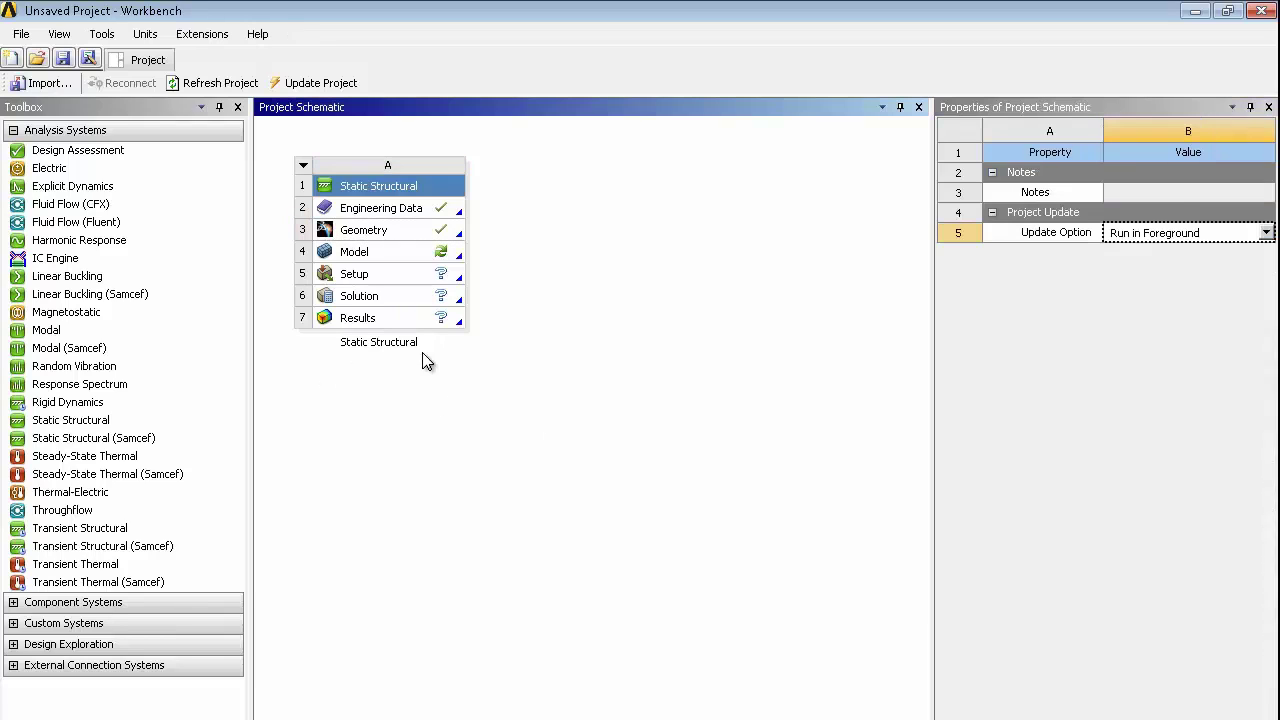
{"action": "left_click", "coordinate": [386, 256]}
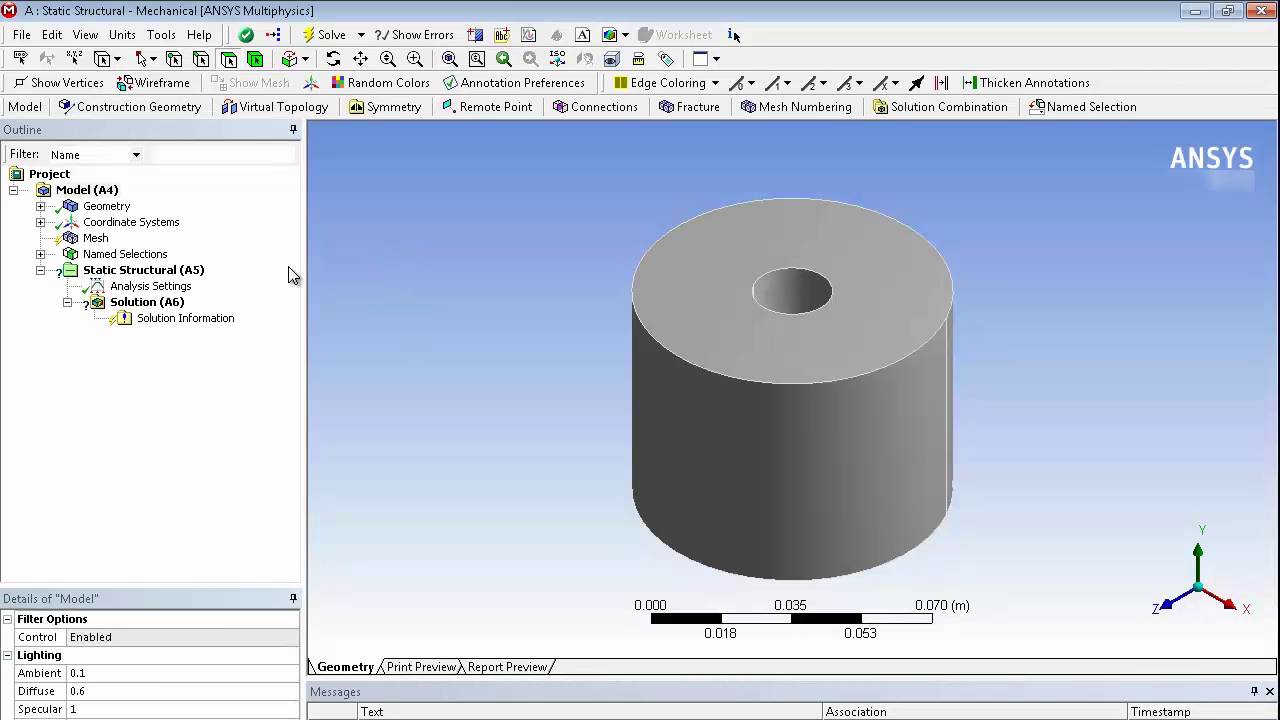
- Apply a 1000 Pa pressure scoped to the Face named selection
{"action": "left_click", "coordinate": [40, 254]}
{"action": "left_click", "coordinate": [123, 270]}
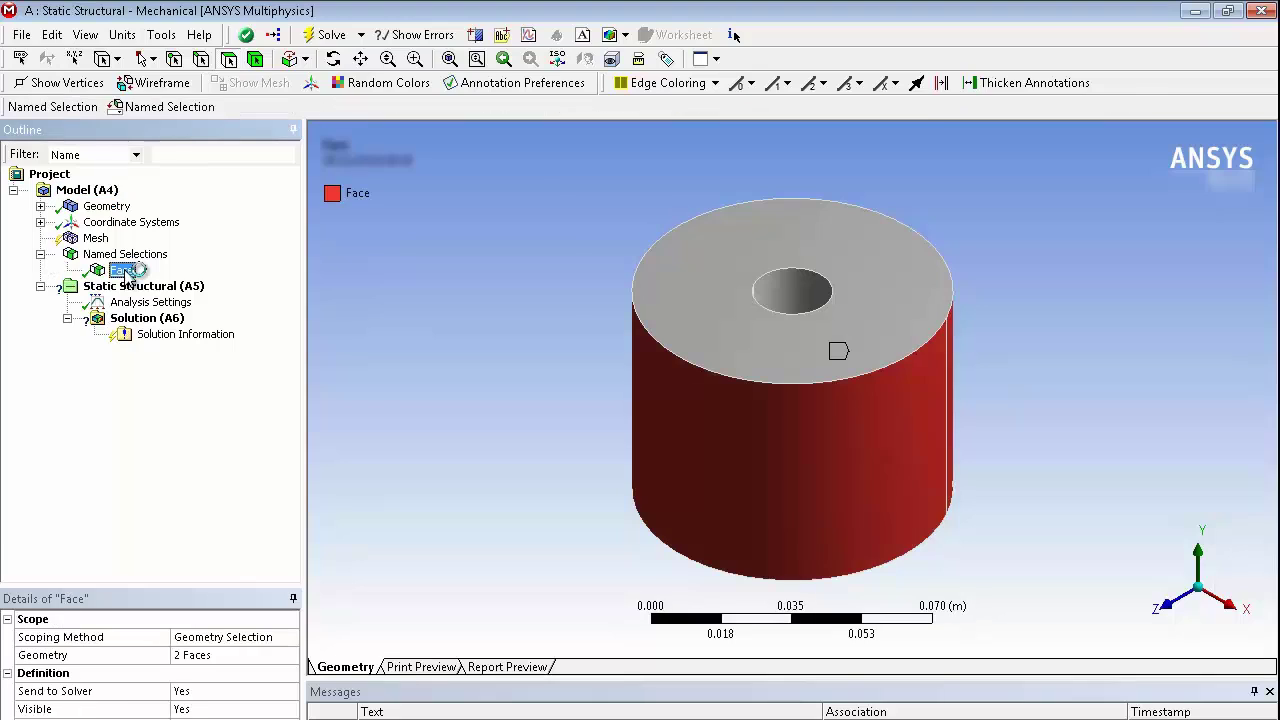
{"action": "left_click", "coordinate": [143, 286]}
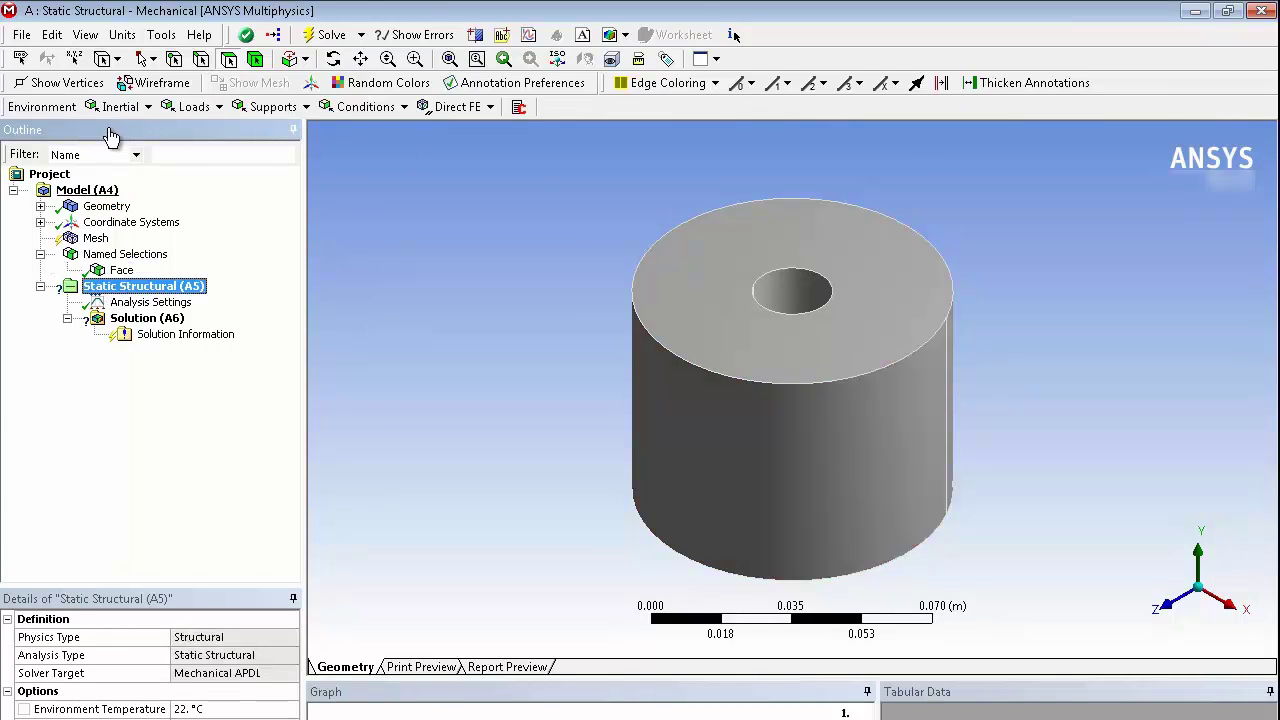
{"action": "left_click", "coordinate": [194, 107]}
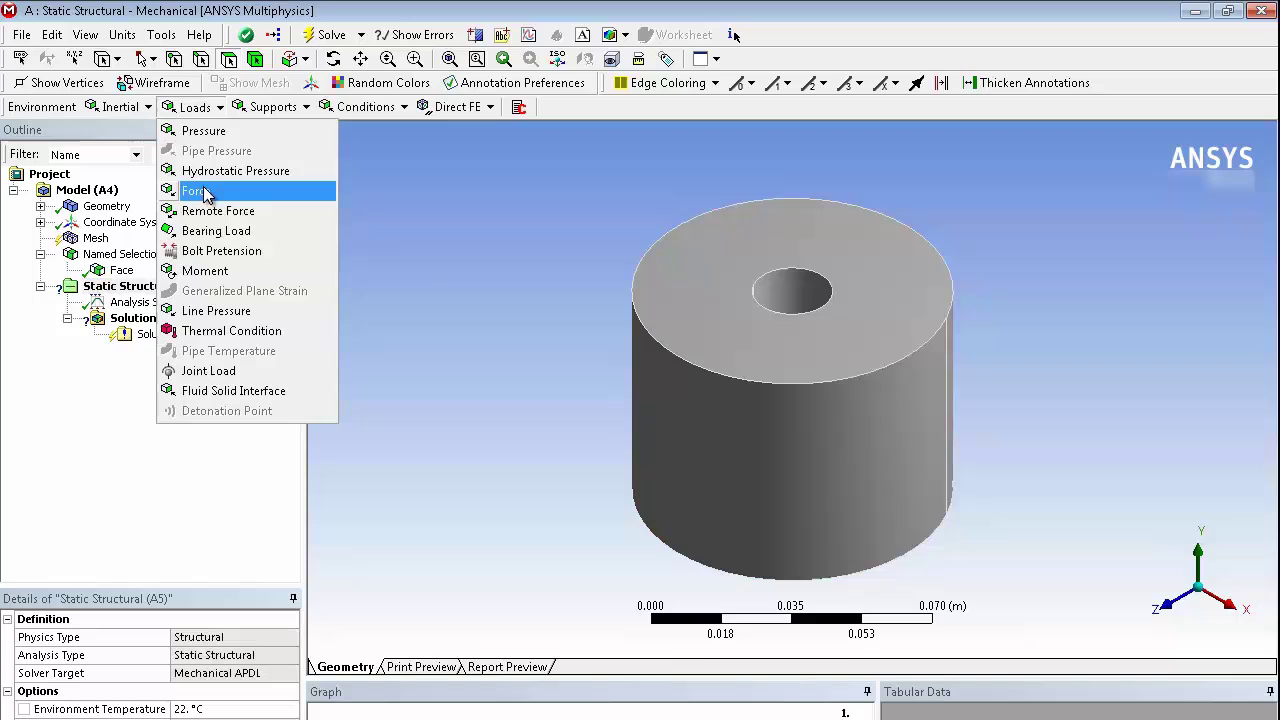
{"action": "left_click", "coordinate": [203, 132]}
{"action": "left_click", "coordinate": [294, 637]}
{"action": "left_click", "coordinate": [287, 637]}
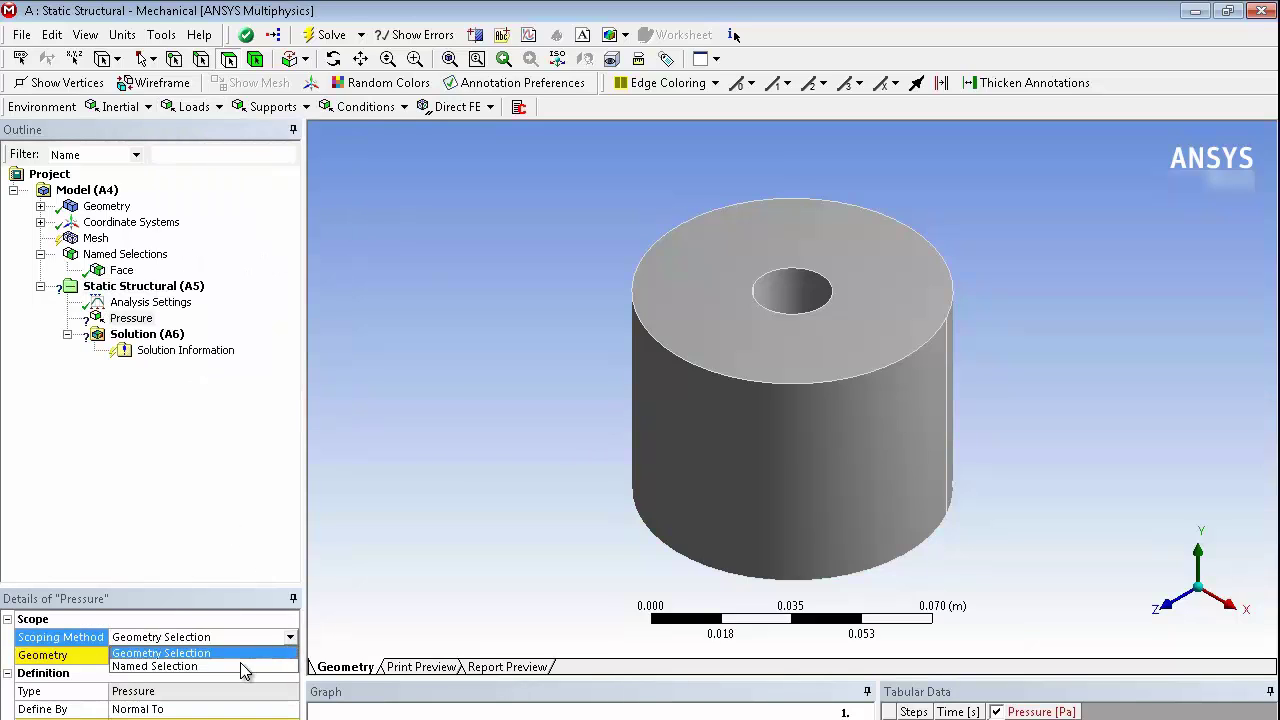
{"action": "left_click", "coordinate": [240, 660]}
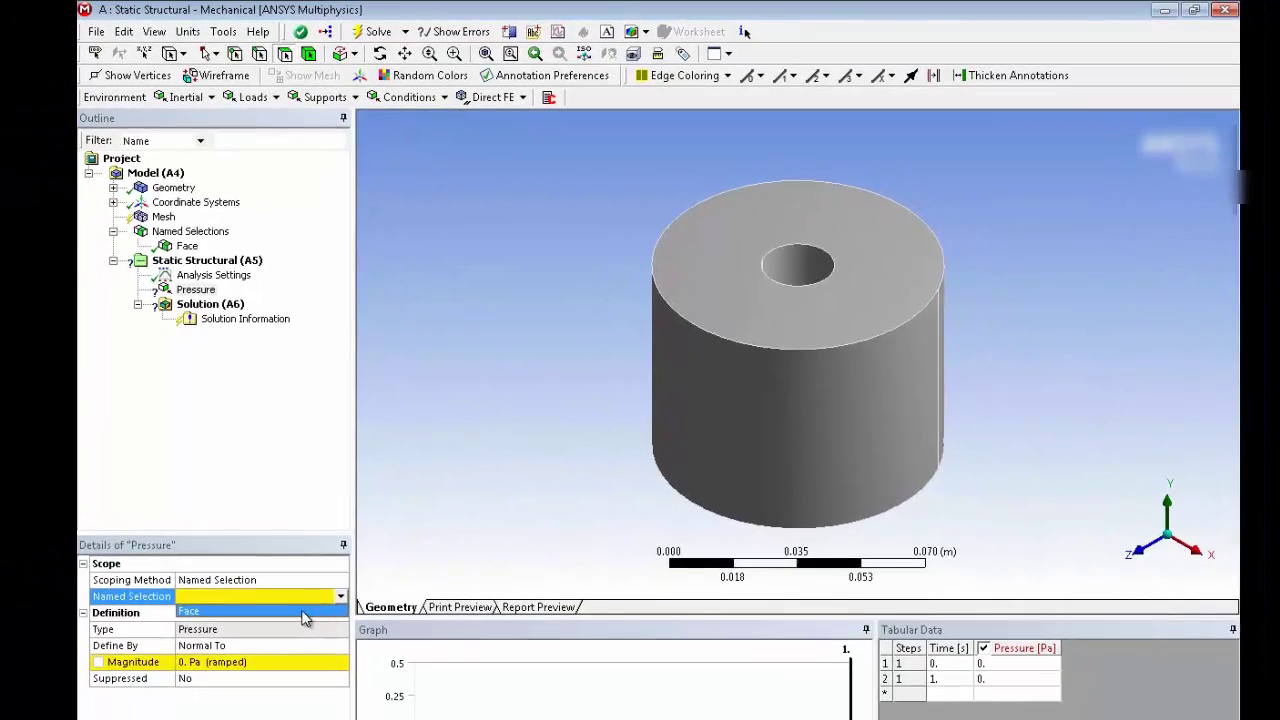
{"action": "left_click", "coordinate": [170, 636]}
{"action": "left_click", "coordinate": [254, 662]}
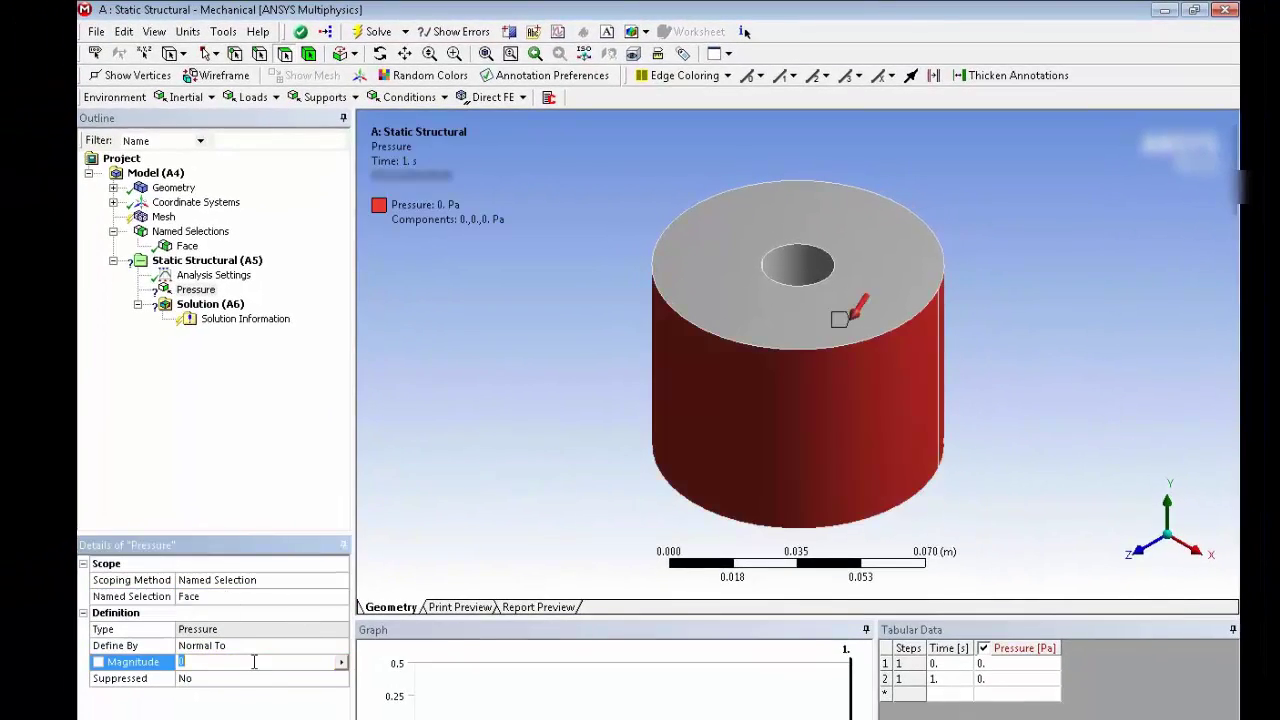
{"action": "type", "text": "1000"}
{"action": "key", "text": "Return"}
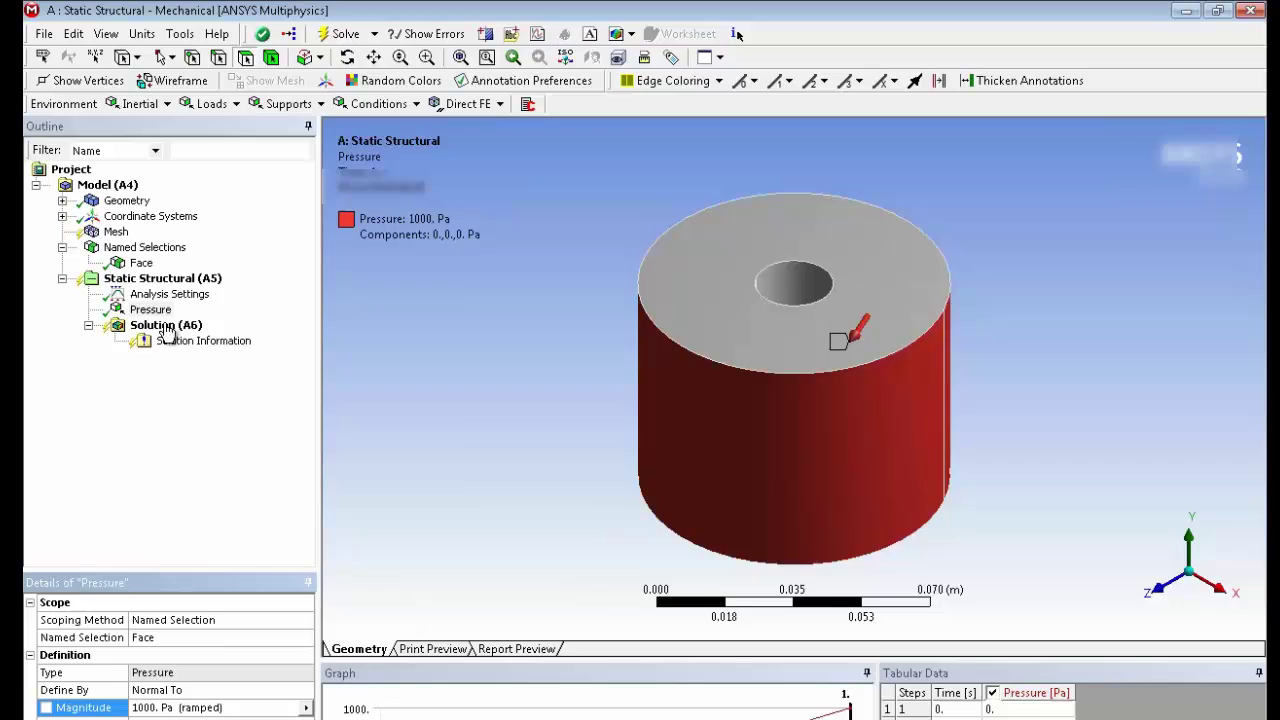
- Fix the bore's inner face and add a Total Deformation result
{"action": "left_click", "coordinate": [207, 260]}
{"action": "left_click", "coordinate": [805, 295]}
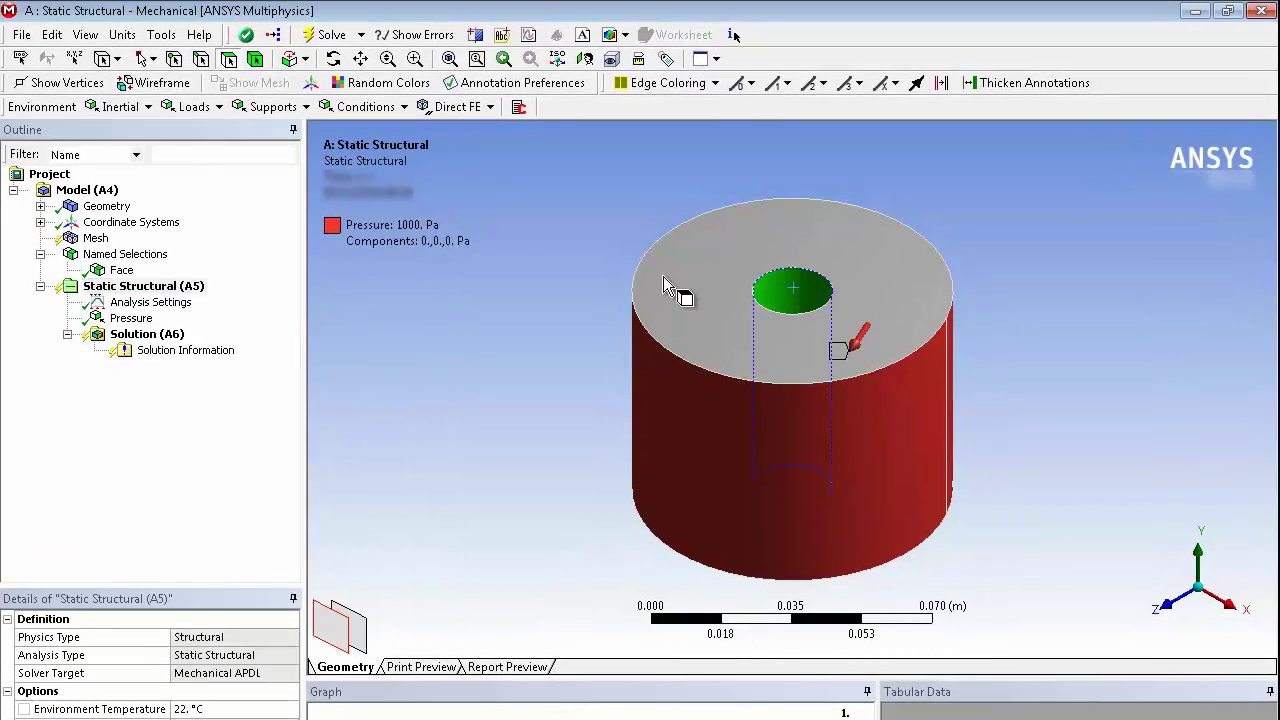
{"action": "left_click", "coordinate": [274, 107]}
{"action": "left_click", "coordinate": [288, 131]}
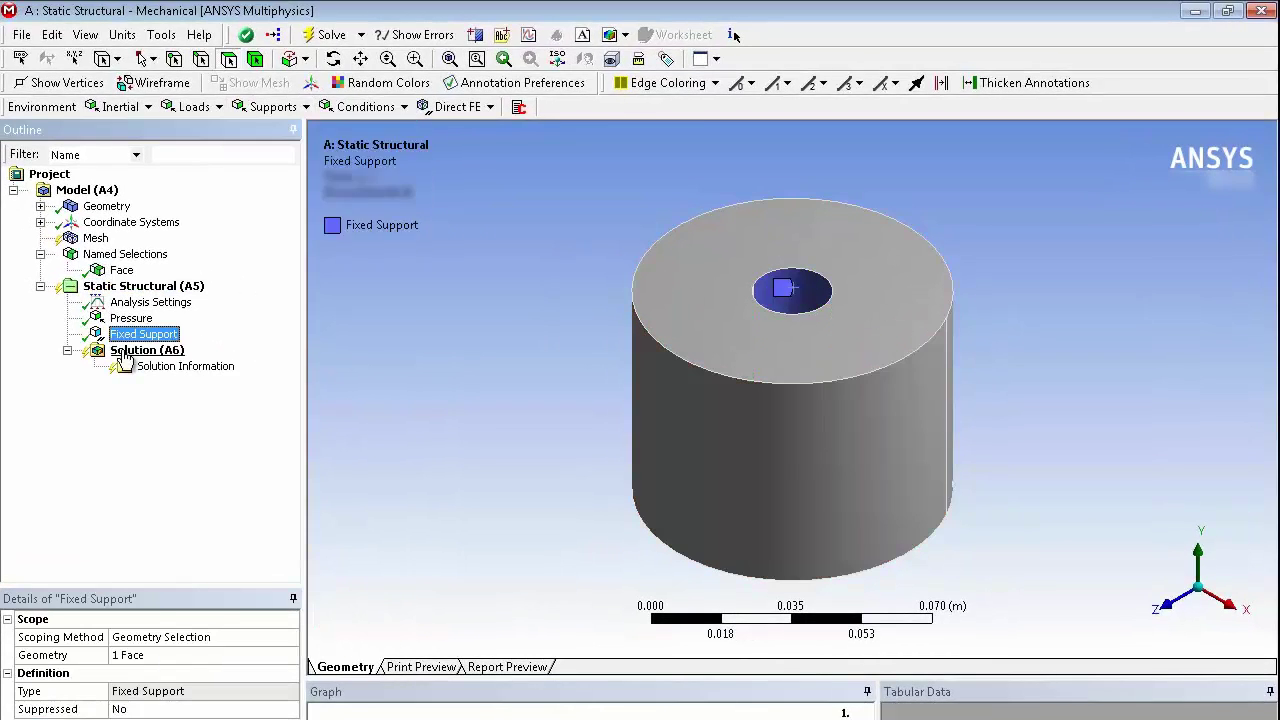
{"action": "left_click", "coordinate": [147, 349]}
{"action": "left_click", "coordinate": [112, 108]}
{"action": "left_click", "coordinate": [95, 131]}
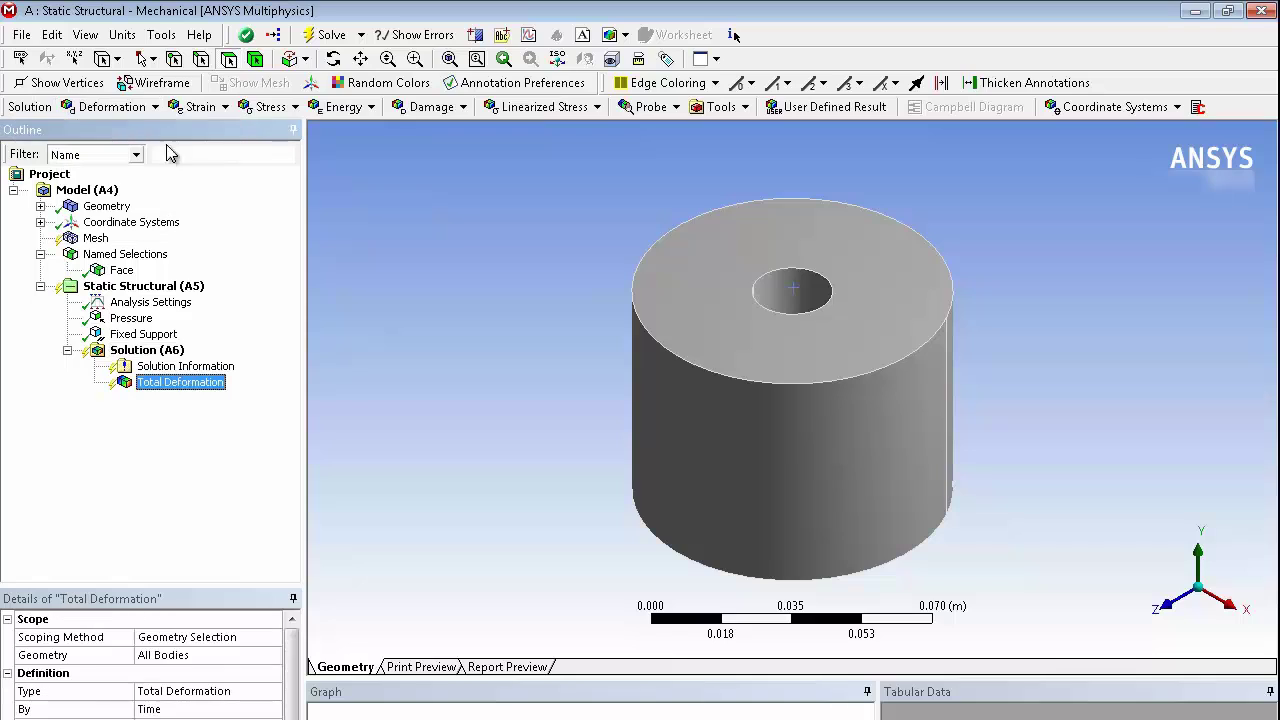
- Solve, then flag DS_thickness and the 1.5968e-10 m maximum deformation as parameters
{"action": "left_click", "coordinate": [329, 38]}
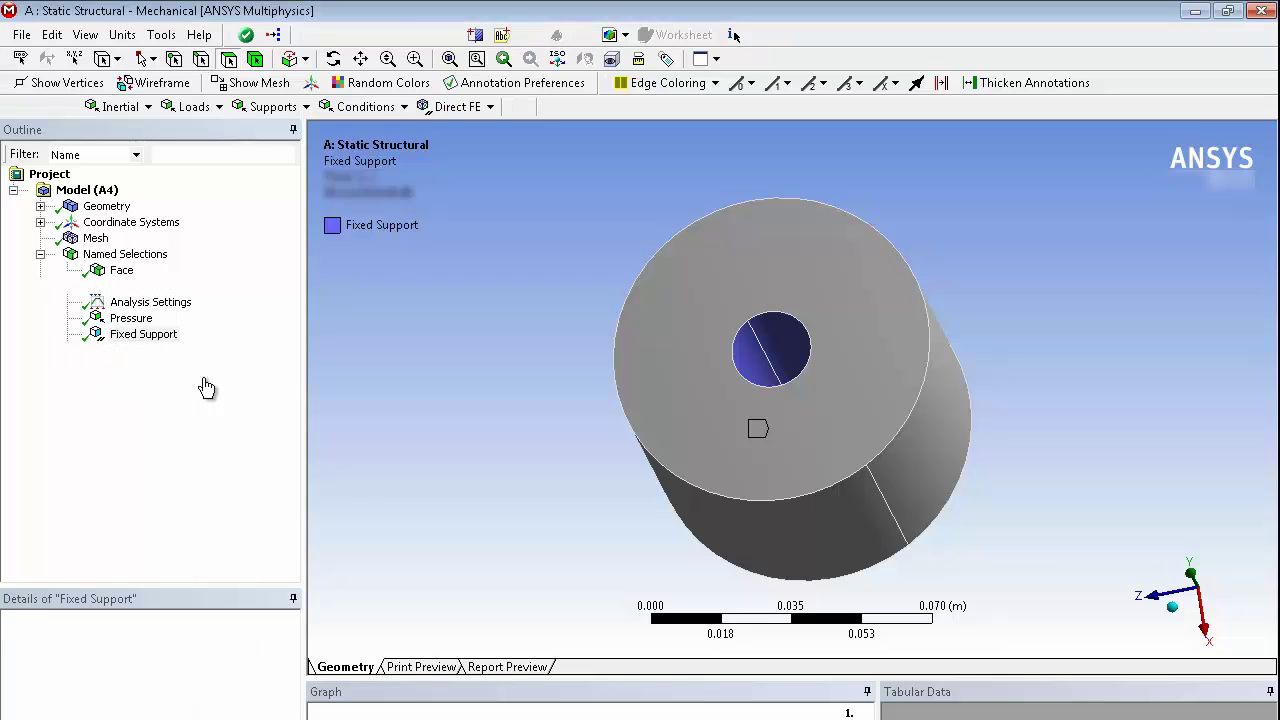
{"action": "left_click", "coordinate": [200, 384]}
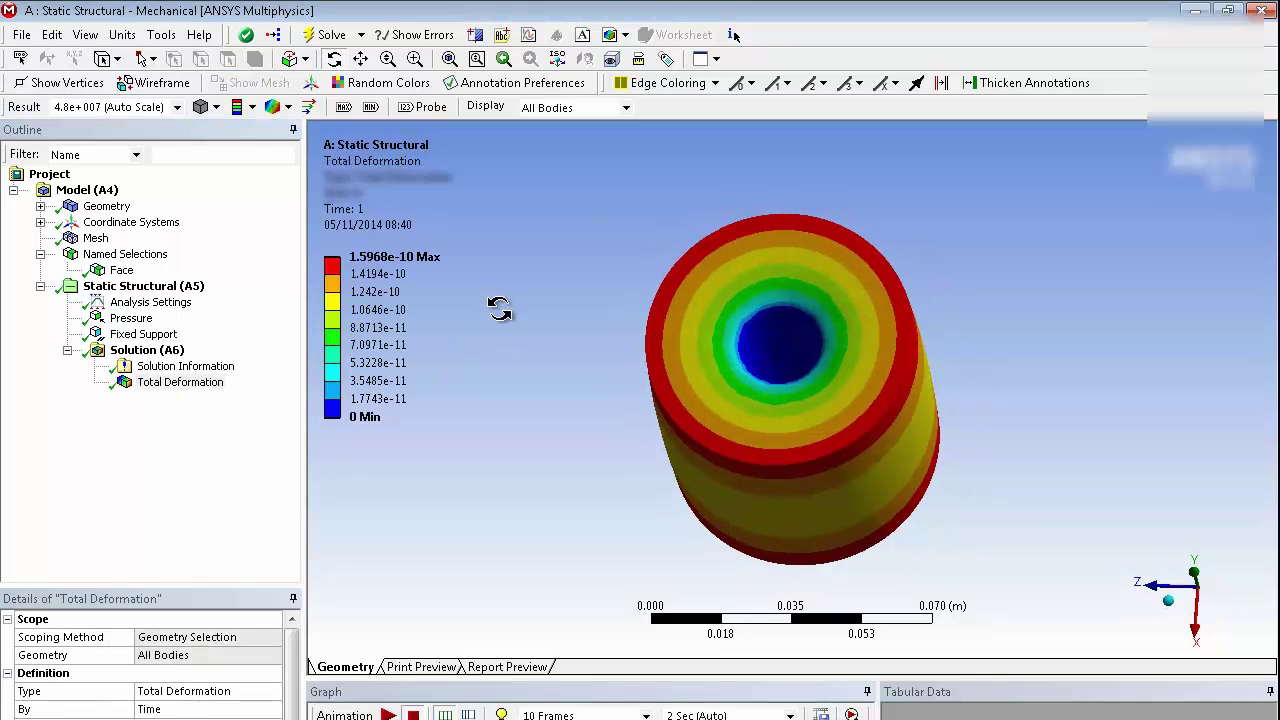
{"action": "left_click", "coordinate": [106, 206]}
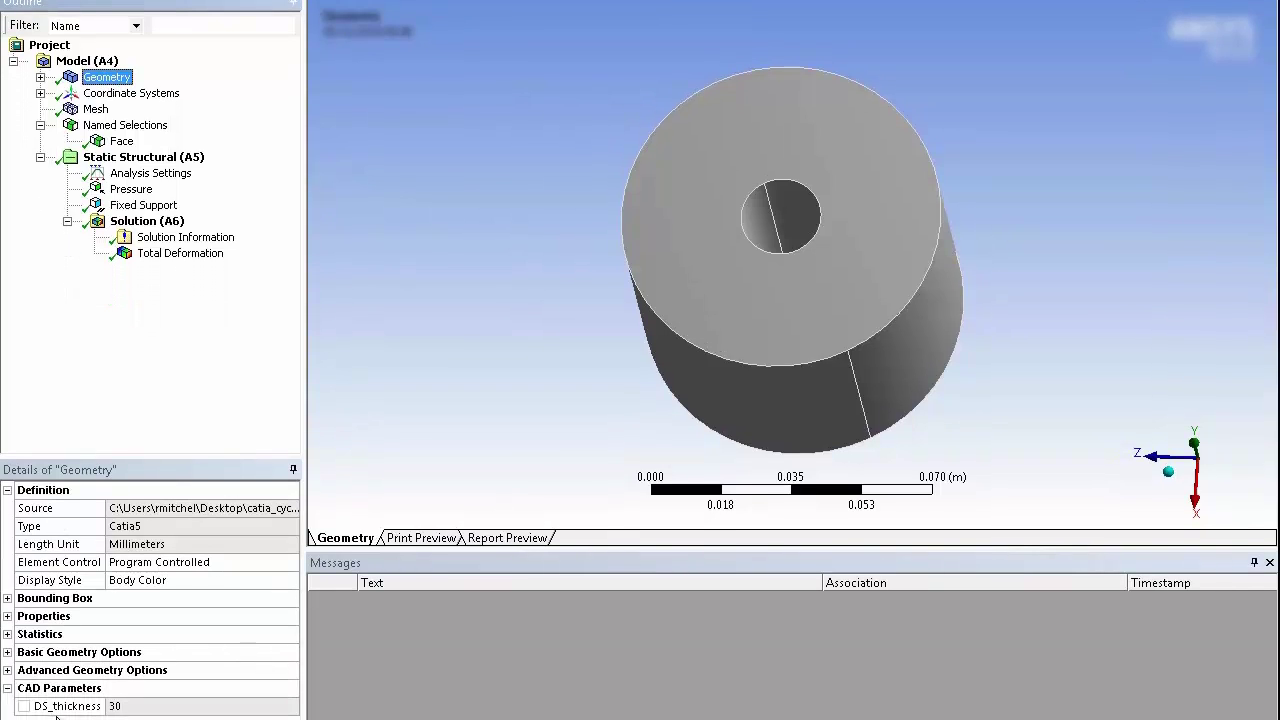
{"action": "left_click", "coordinate": [28, 708]}
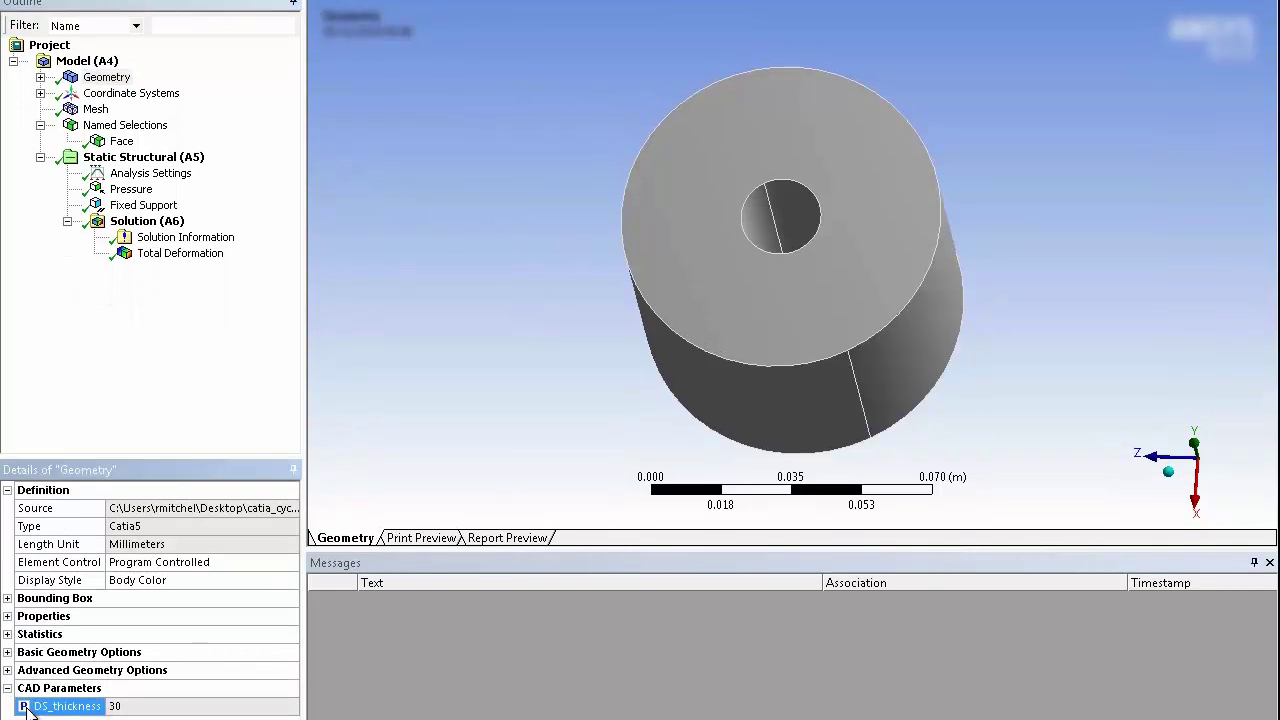
{"action": "left_click", "coordinate": [180, 253]}
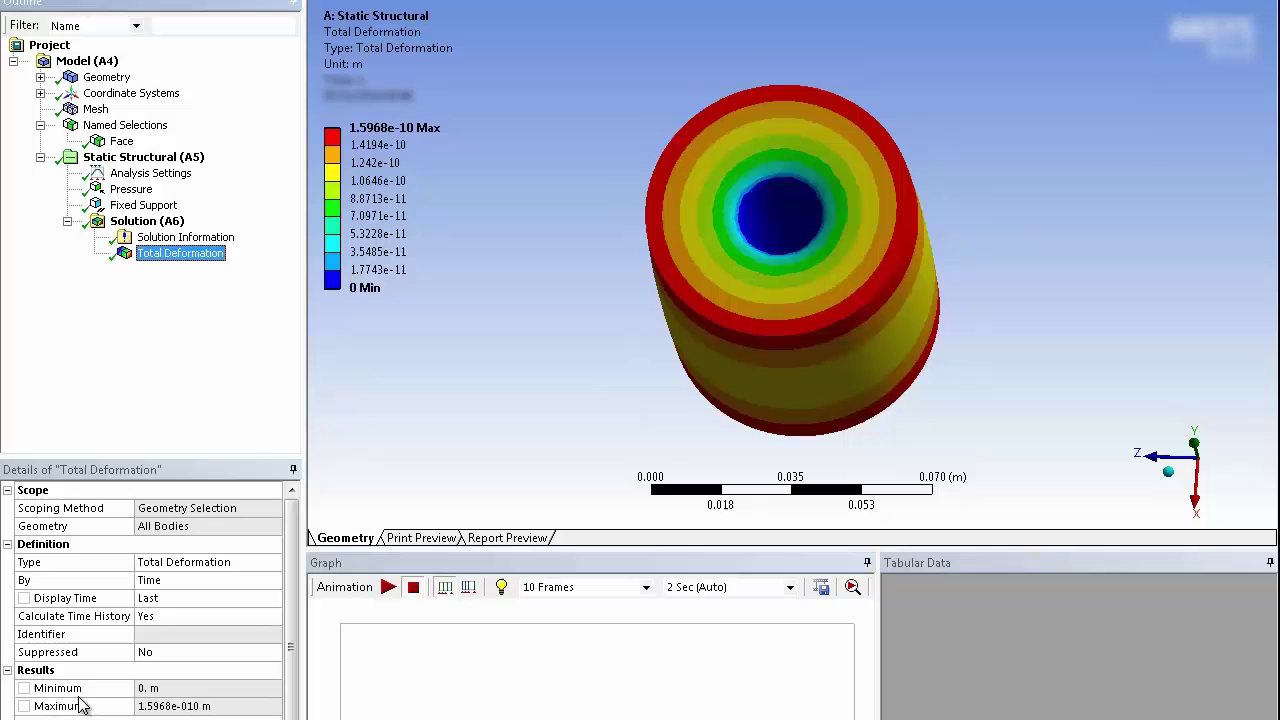
{"action": "left_click", "coordinate": [24, 707]}
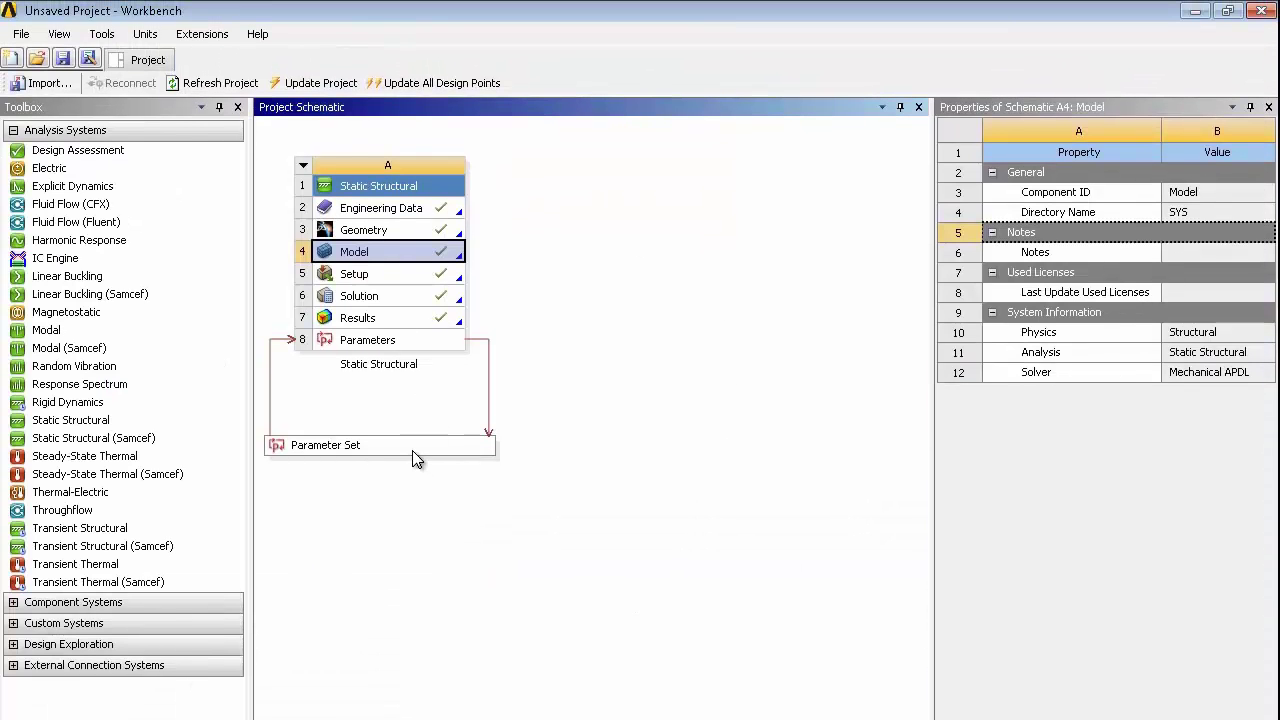
- Change DS_thickness from 30 to 5 in the Parameter Set
{"action": "double_click", "coordinate": [417, 447]}
{"action": "left_click", "coordinate": [923, 196]}
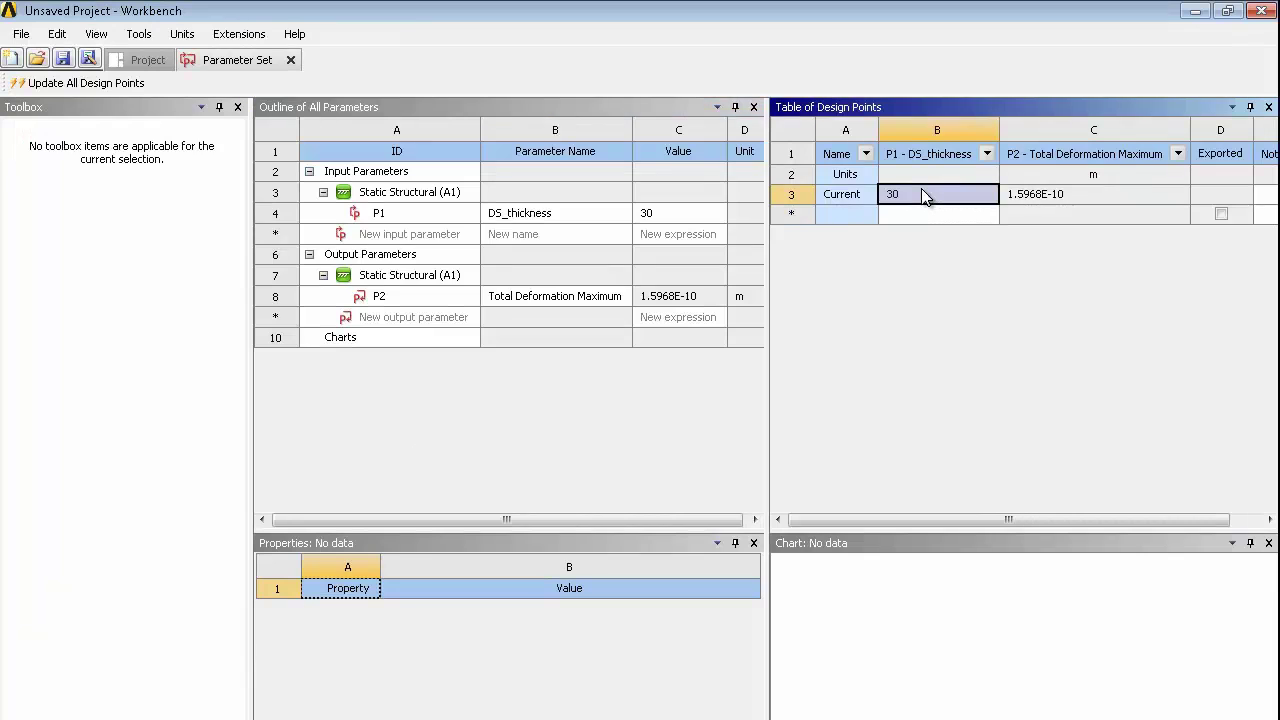
{"action": "type", "text": "5"}
{"action": "key", "text": "Return"}
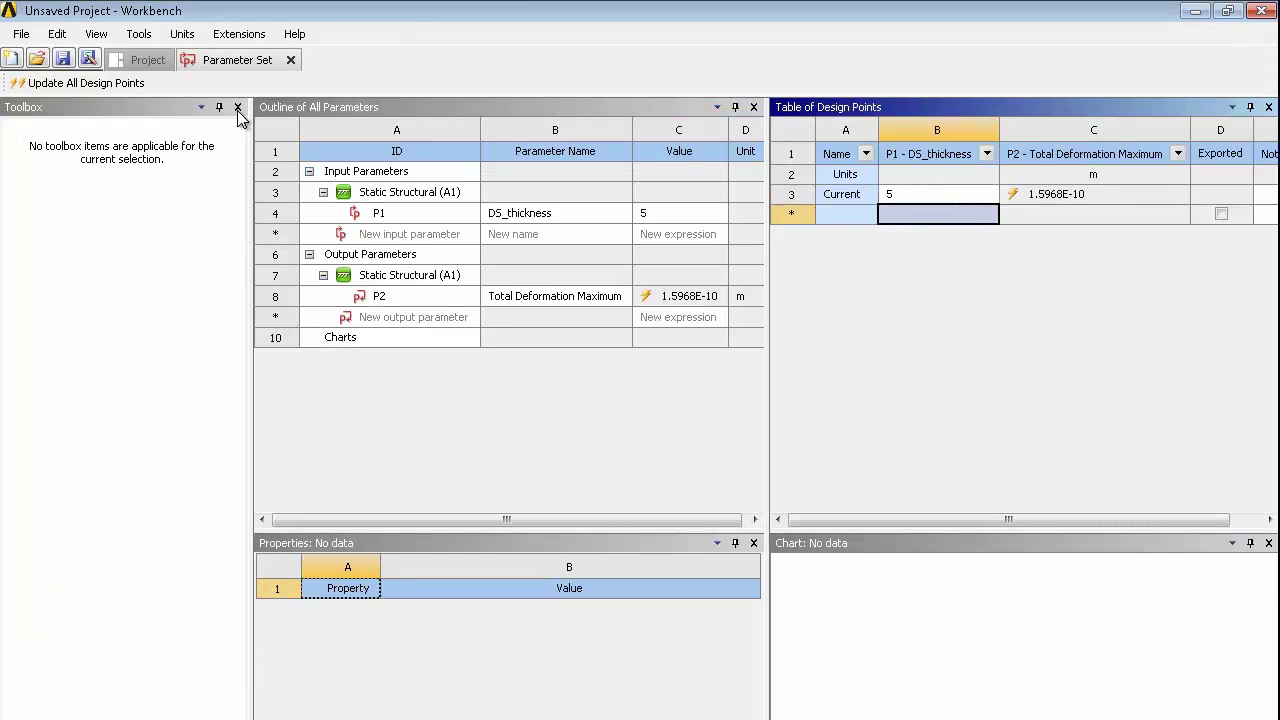
- Refresh the Model cell so it picks up the new thickness
{"action": "left_click", "coordinate": [140, 60]}
{"action": "left_click", "coordinate": [352, 254]}
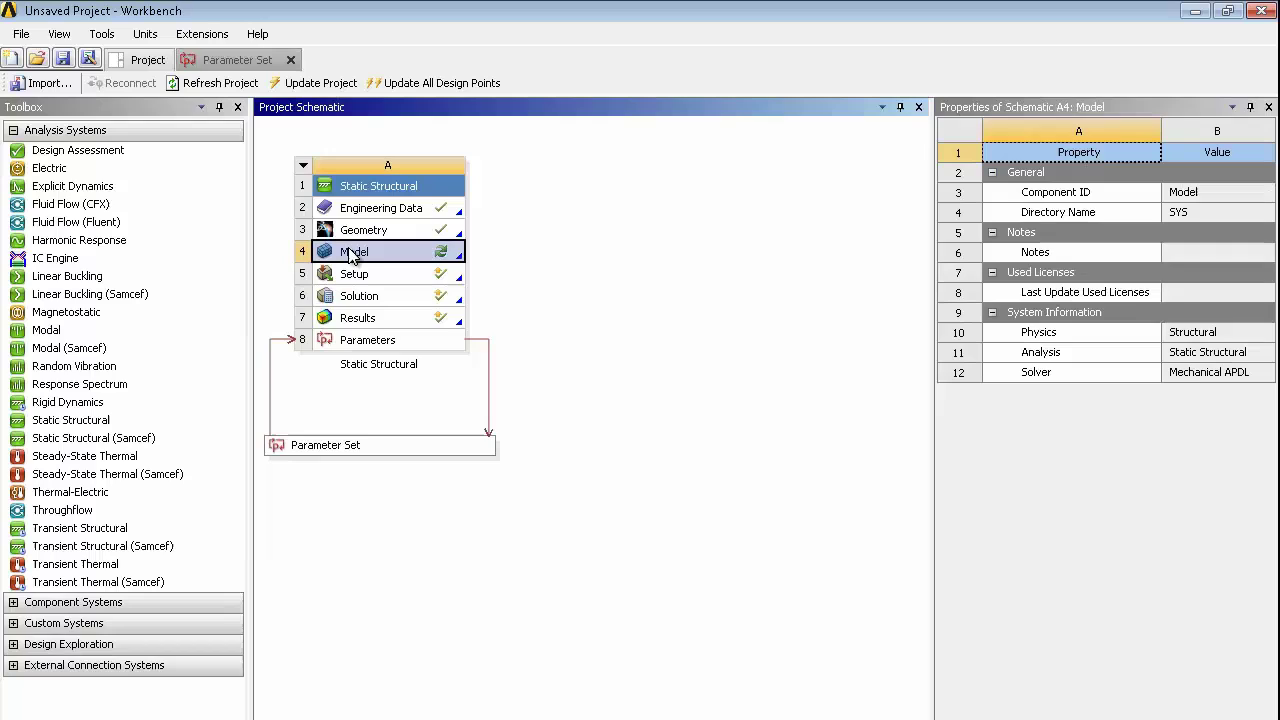
{"action": "right_click", "coordinate": [352, 254]}
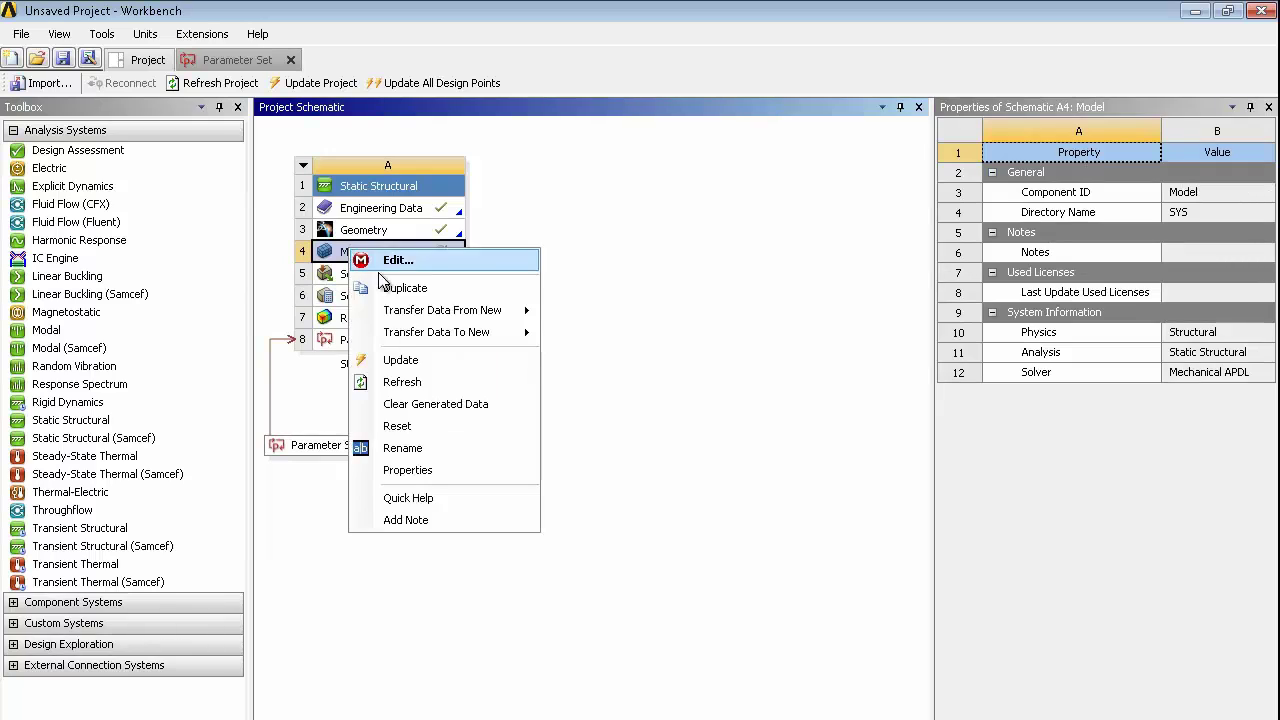
{"action": "left_click", "coordinate": [405, 383]}
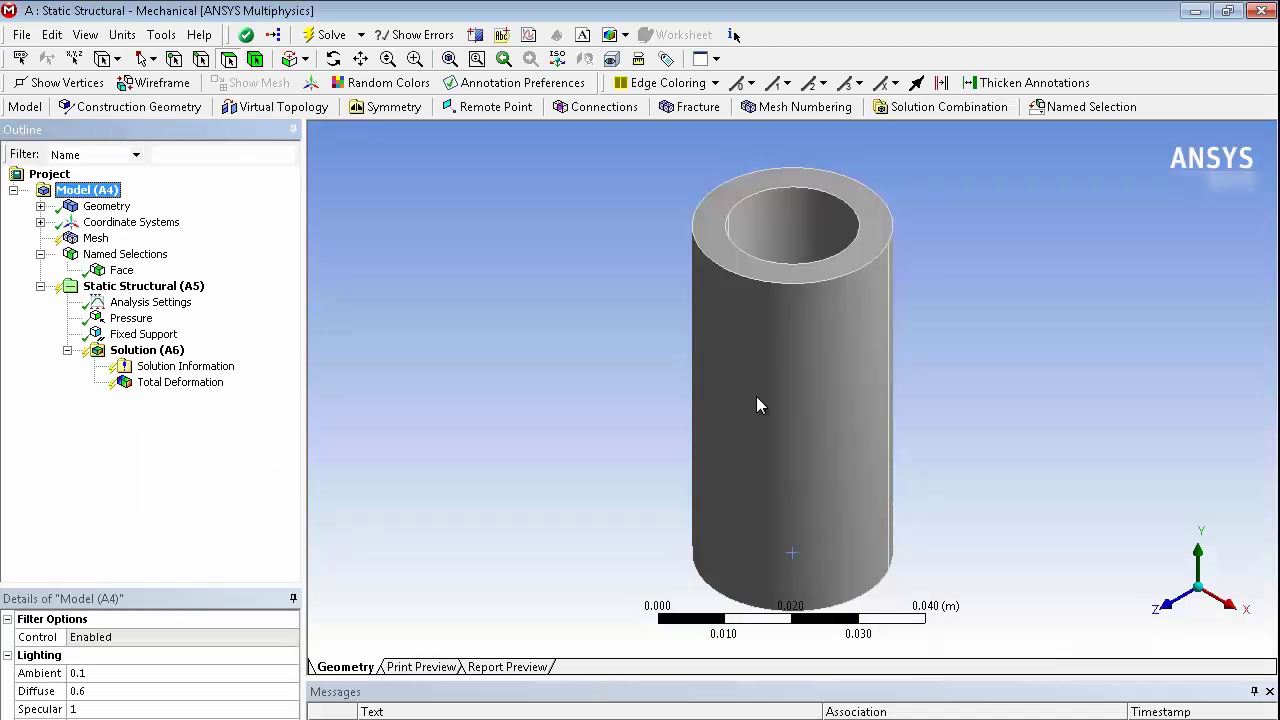
- Re-solve the thinner tube and inspect its 3.4133e-11 m total deformation contour
{"action": "left_click", "coordinate": [121, 270]}
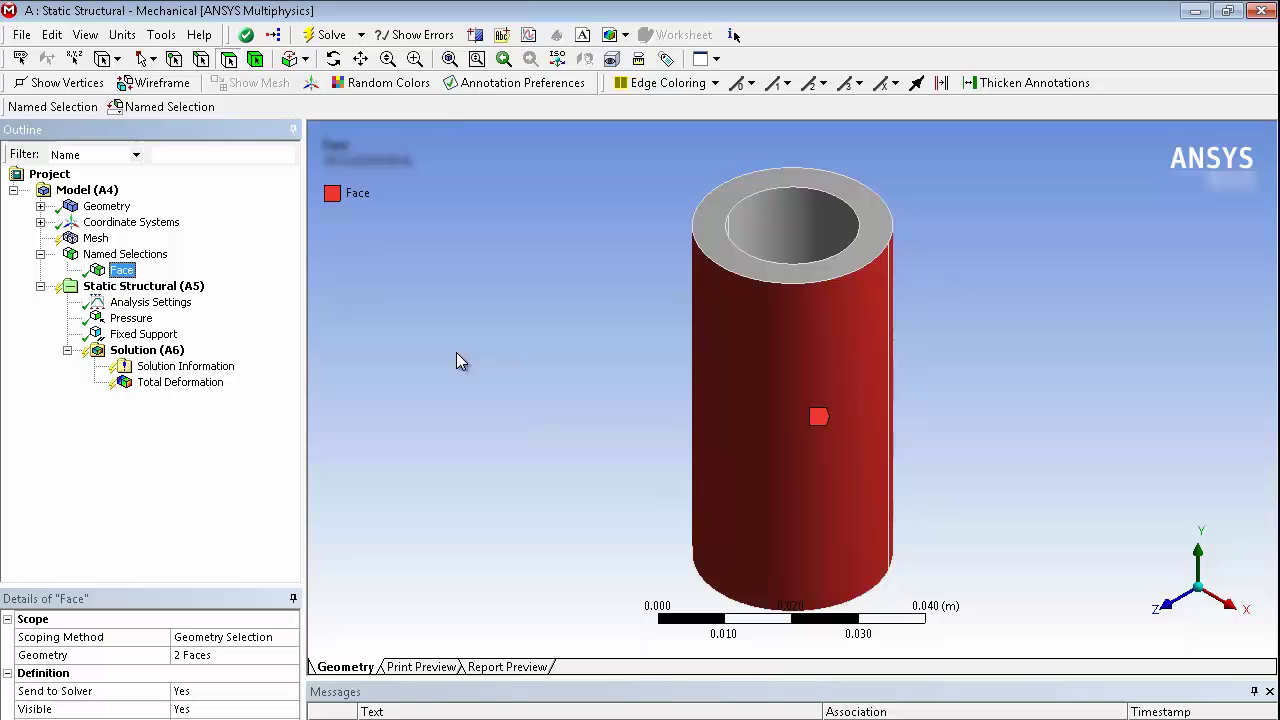
{"action": "left_click", "coordinate": [331, 35]}
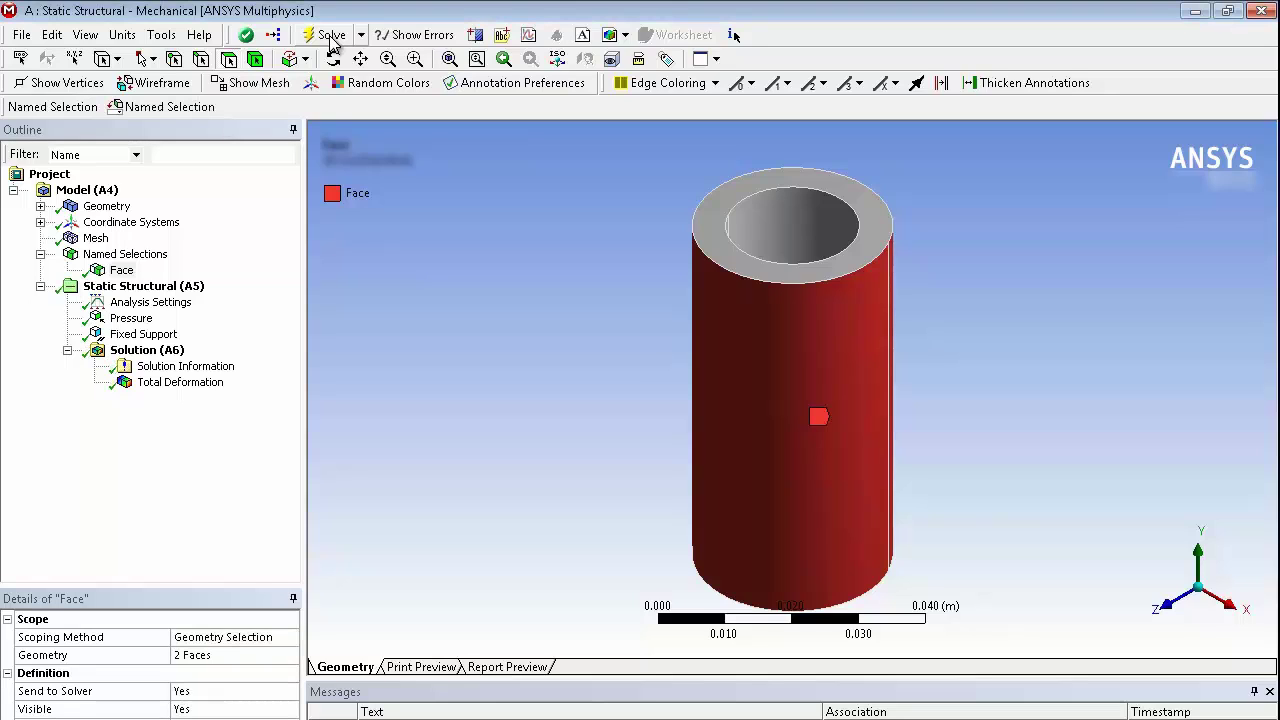
{"action": "left_click", "coordinate": [205, 387]}
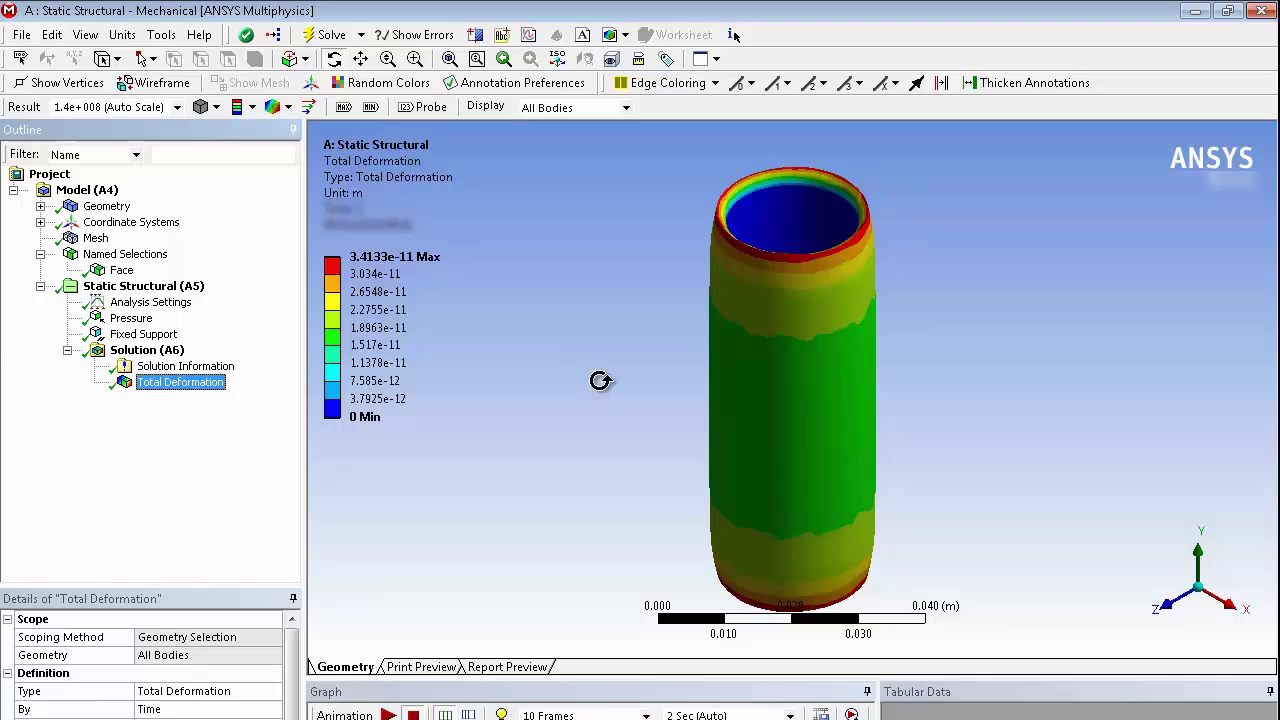
{"action": "left_click_drag", "start_coordinate": [600, 380], "coordinate": [543, 460]}
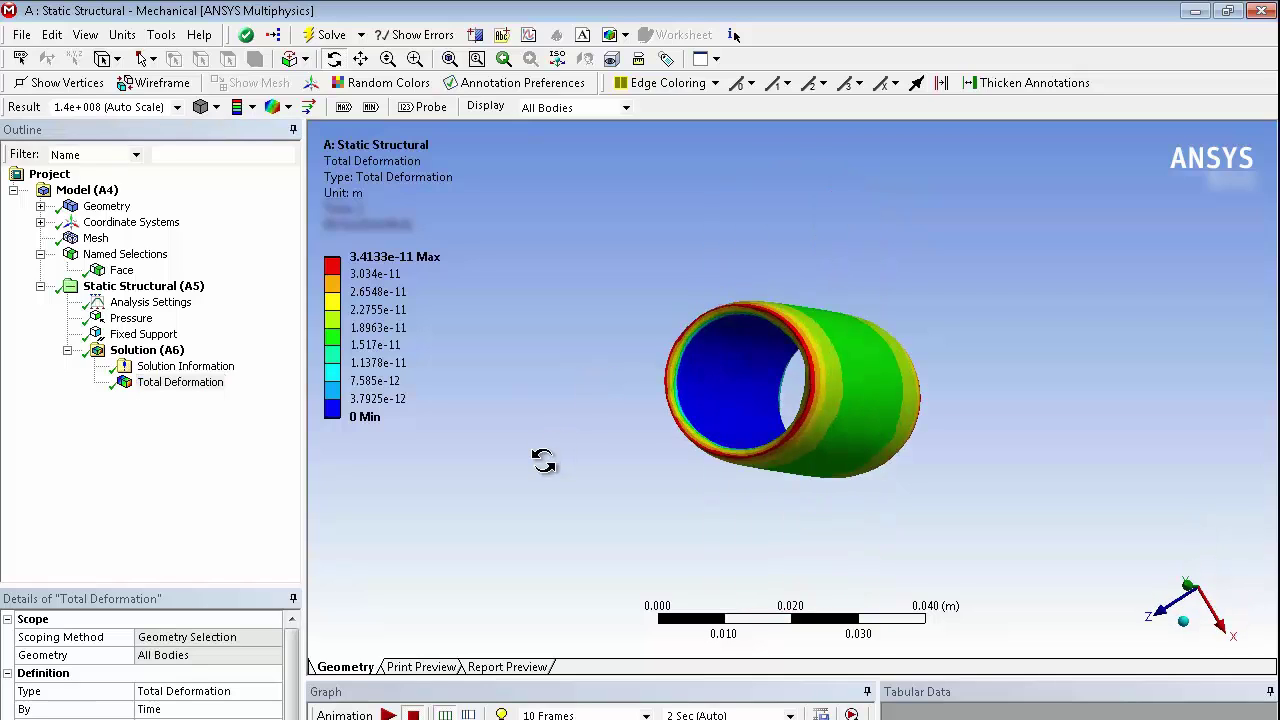